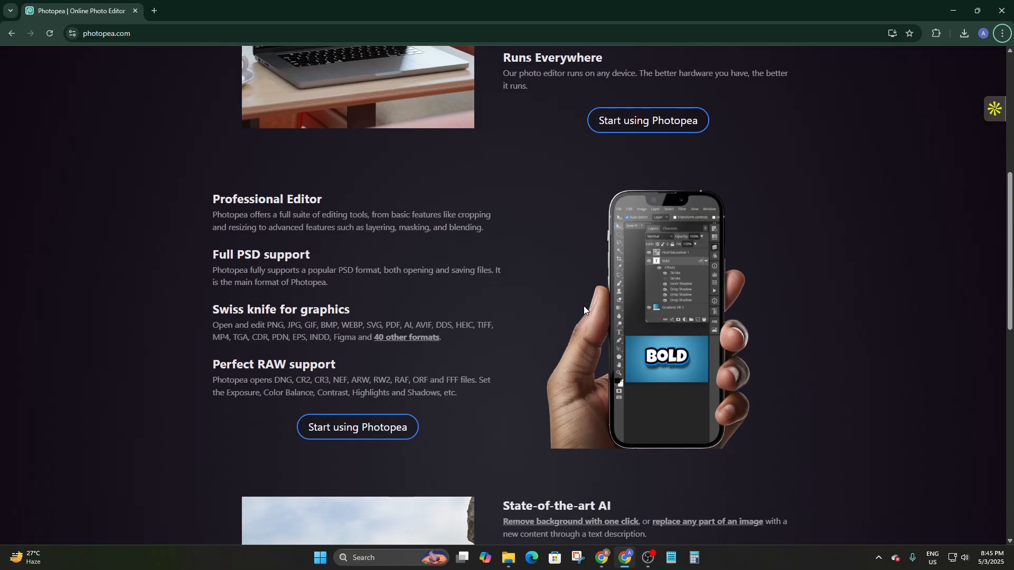
Look through the Photopea landing page, from its feature sections to the audience overview at the end
scroll(584, 306, up, 7)
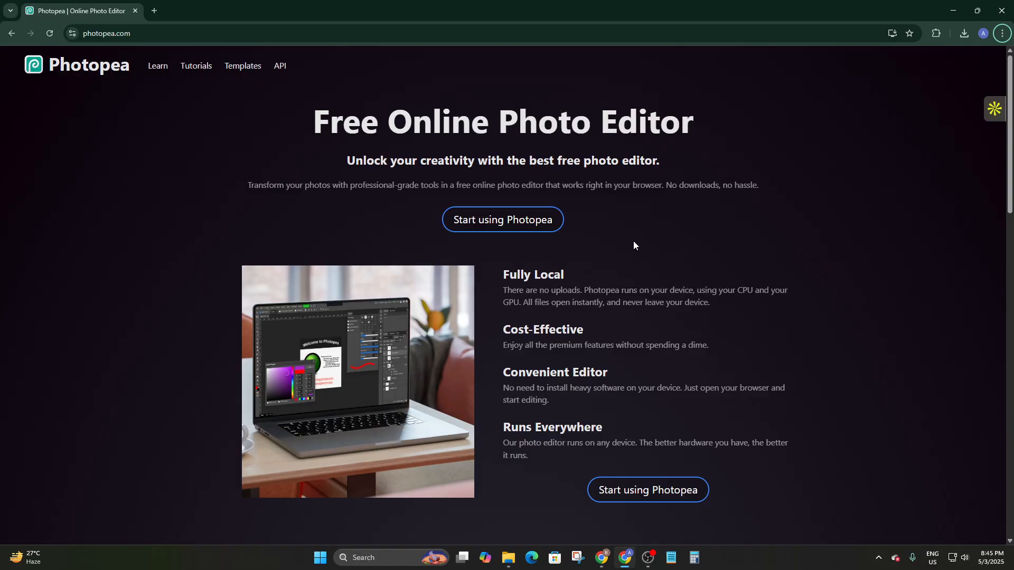
scroll(632, 274, down, 10)
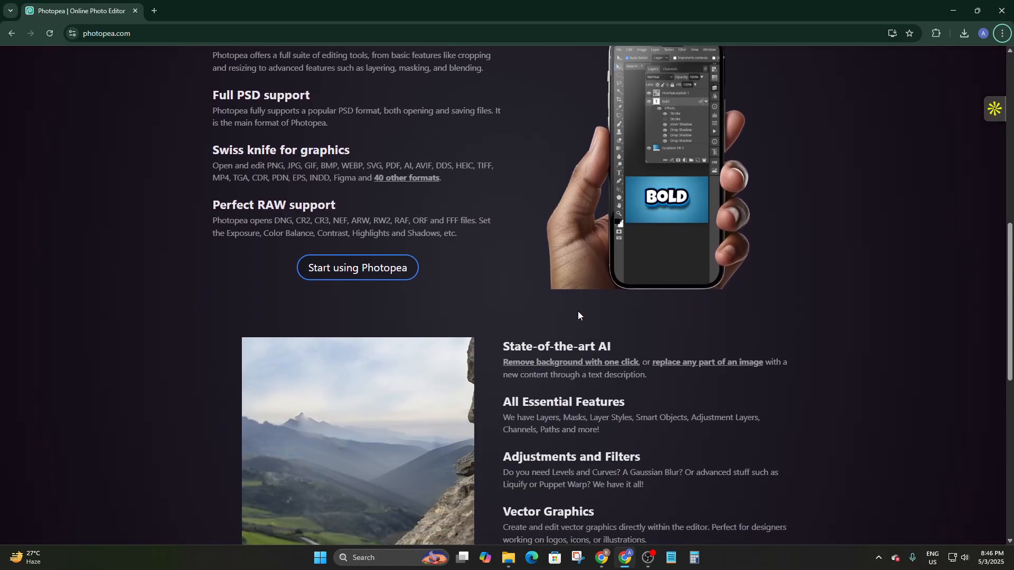
scroll(579, 316, down, 9)
scroll(579, 315, up, 16)
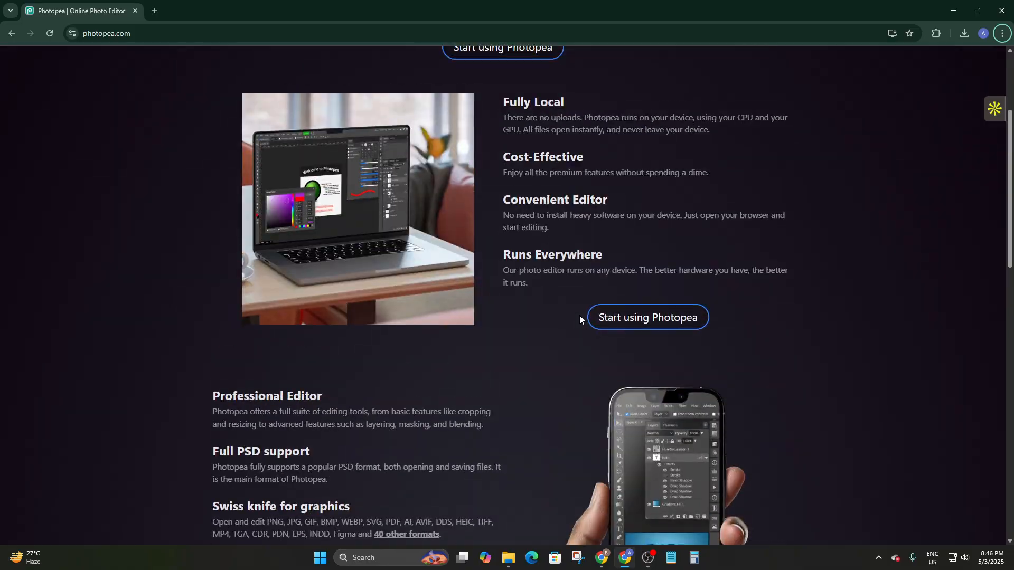
scroll(578, 316, up, 3)
scroll(684, 324, down, 8)
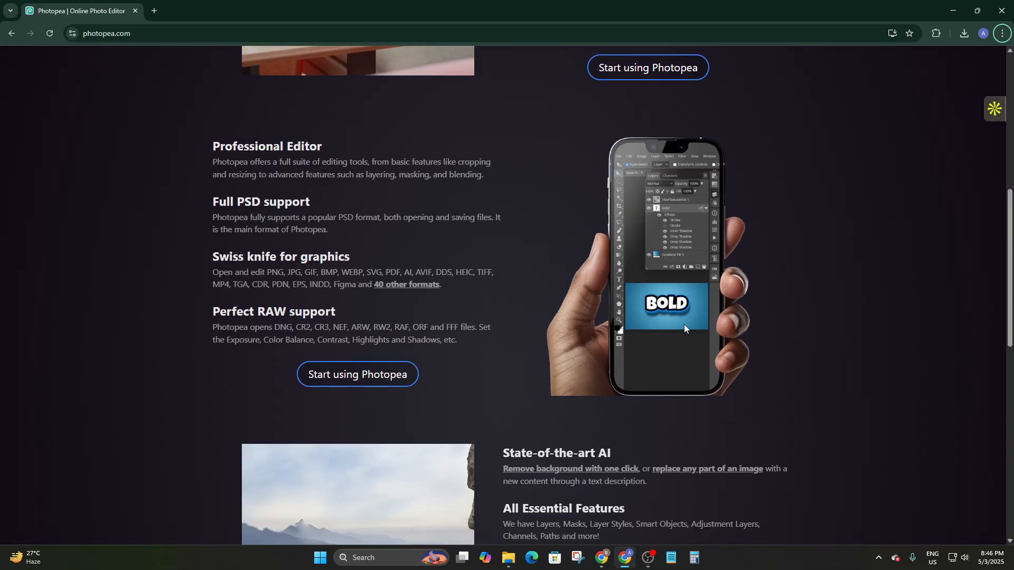
scroll(683, 324, down, 6)
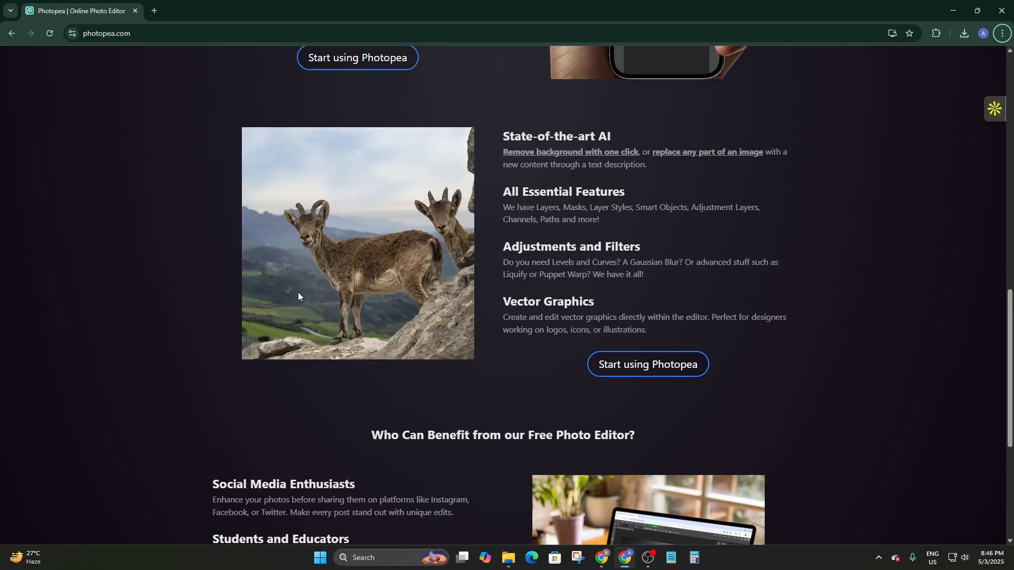
scroll(402, 307, down, 5)
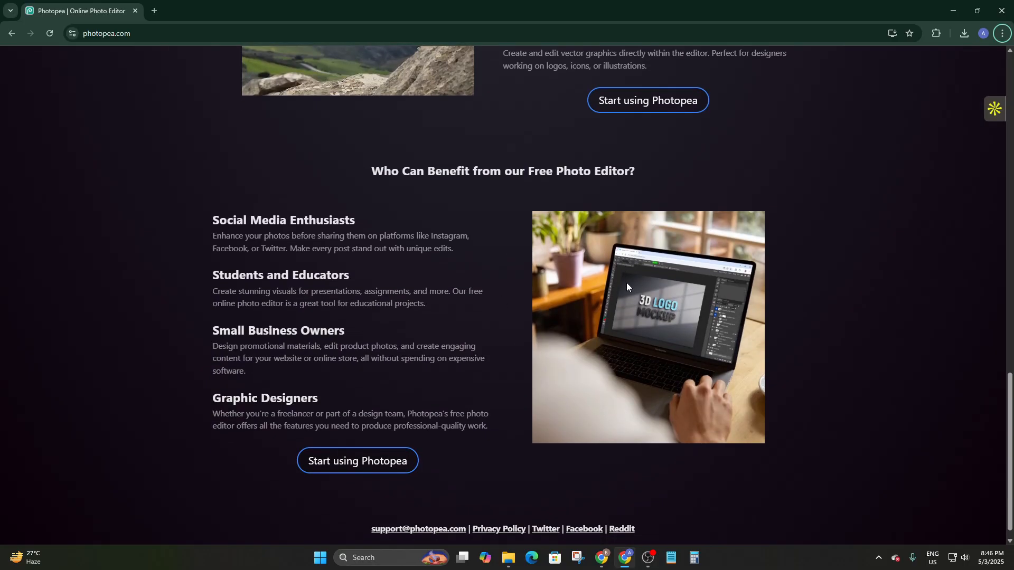
scroll(611, 326, up, 1)
scroll(611, 326, down, 1)
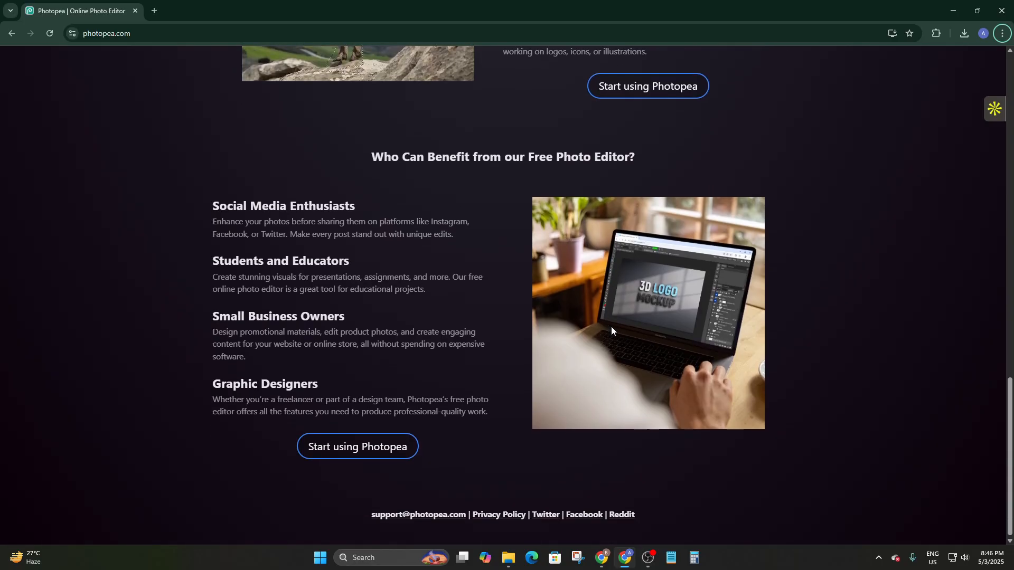
scroll(611, 327, up, 7)
scroll(610, 327, up, 10)
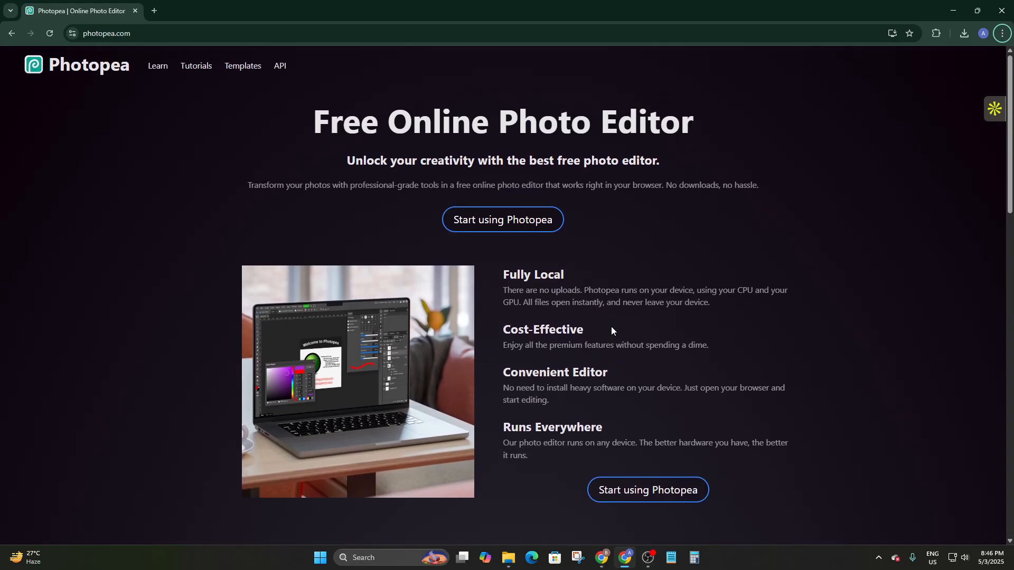
Launch the Photopea editor from the landing page
click(515, 220)
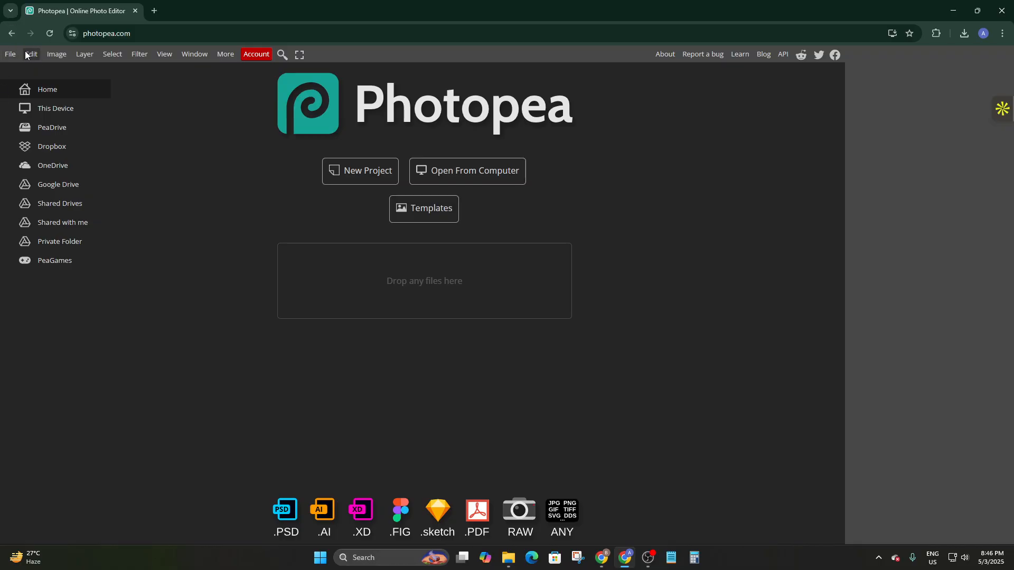
click(9, 55)
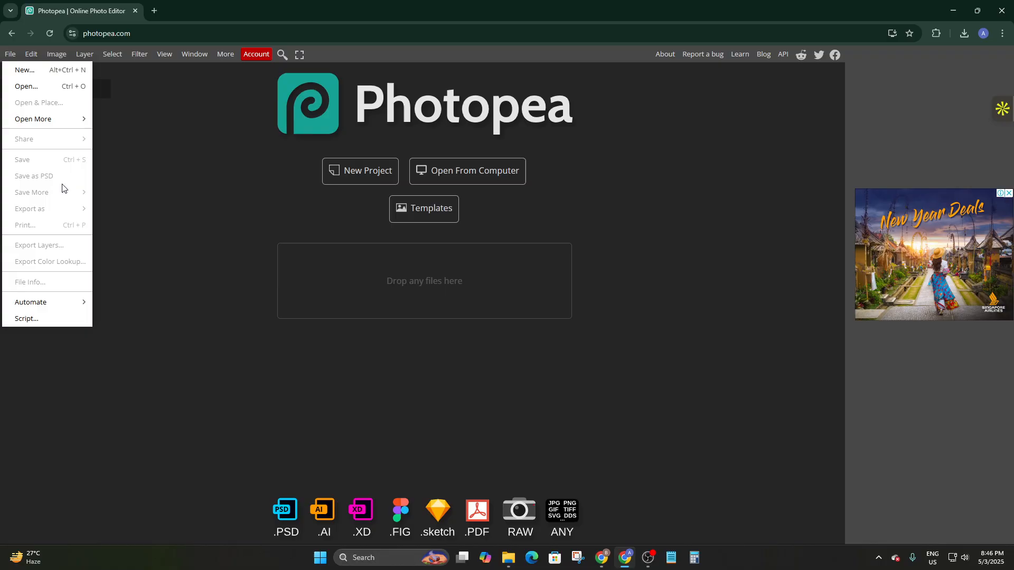
click(265, 223)
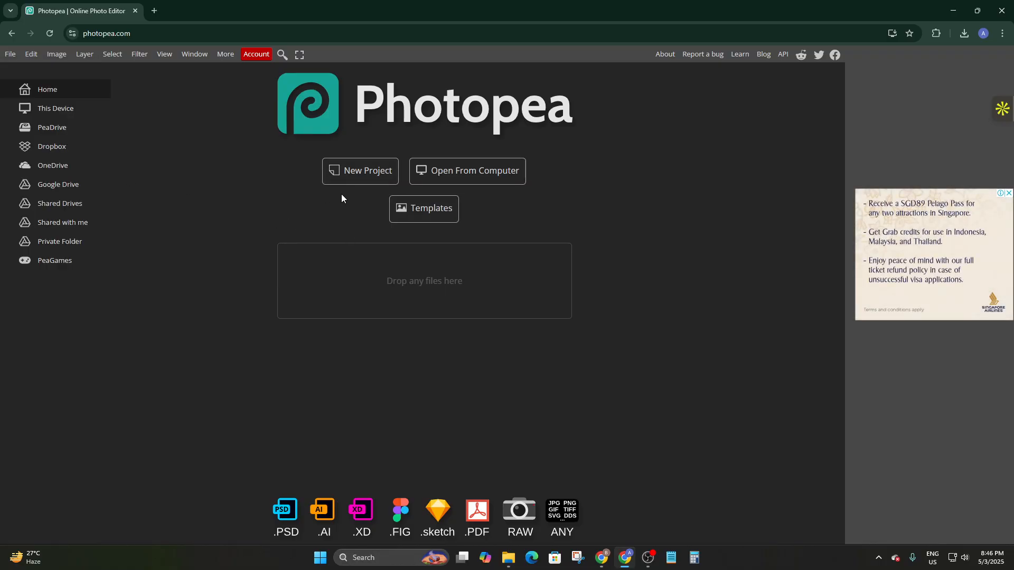
Start a new project and choose the Insta Portrait preset of 1080 x 1350 px
click(371, 172)
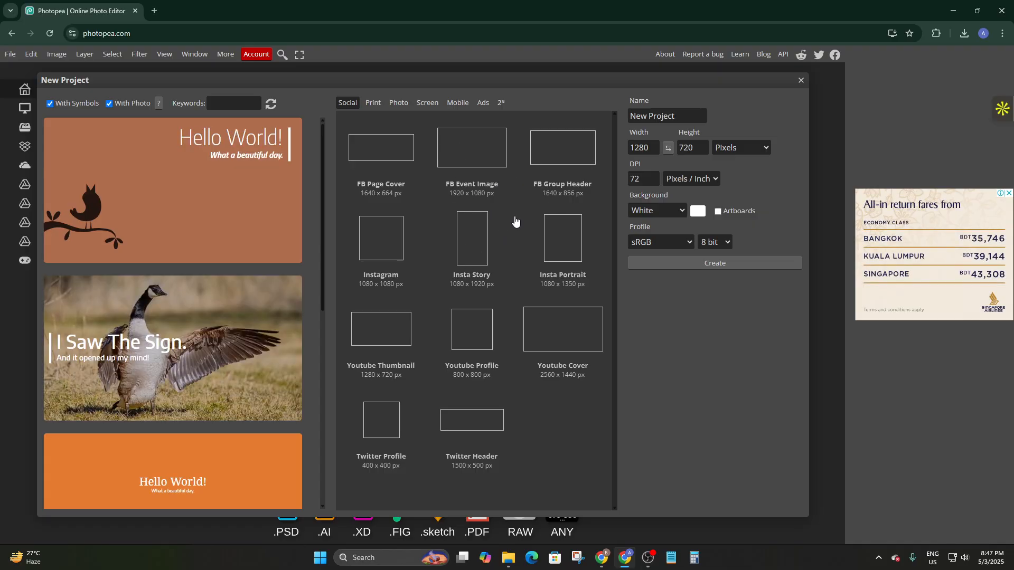
click(568, 248)
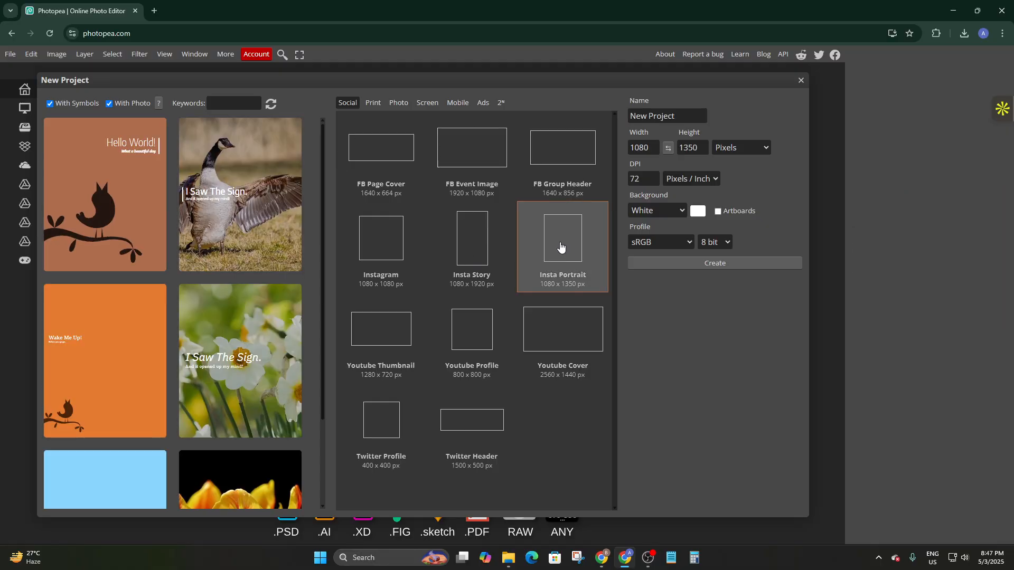
scroll(262, 314, down, 5)
click(587, 232)
Name the project Test, keep its dimensions in pixels, and create it
click(657, 116)
triple_click(657, 116)
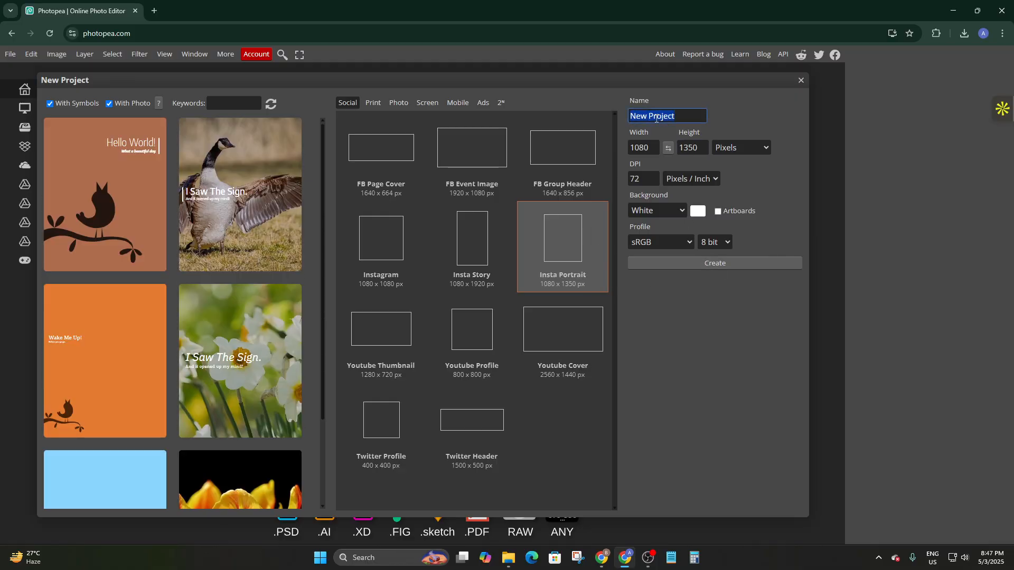
text(Test)
click(730, 148)
click(730, 148)
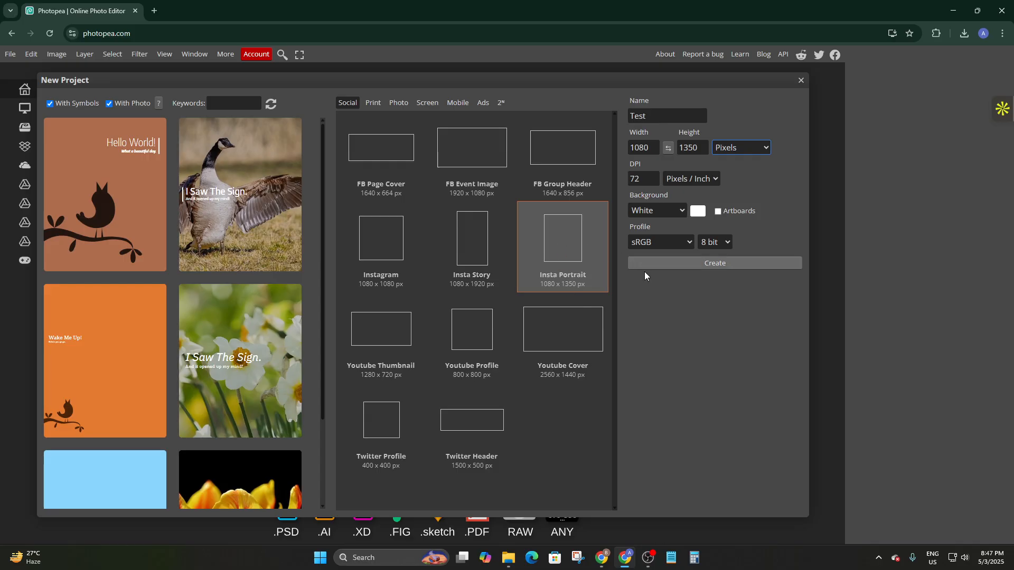
click(686, 267)
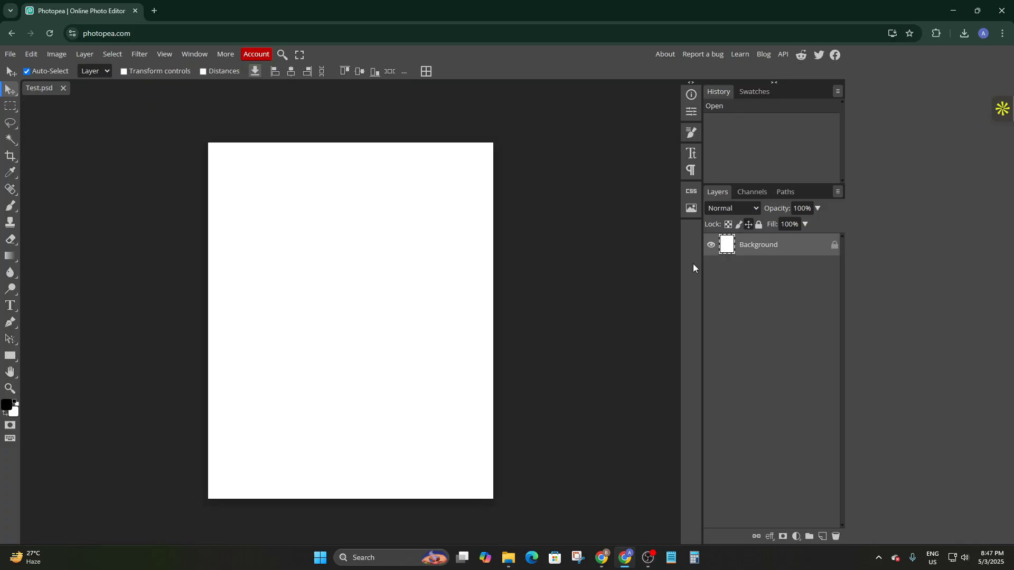
click(361, 239)
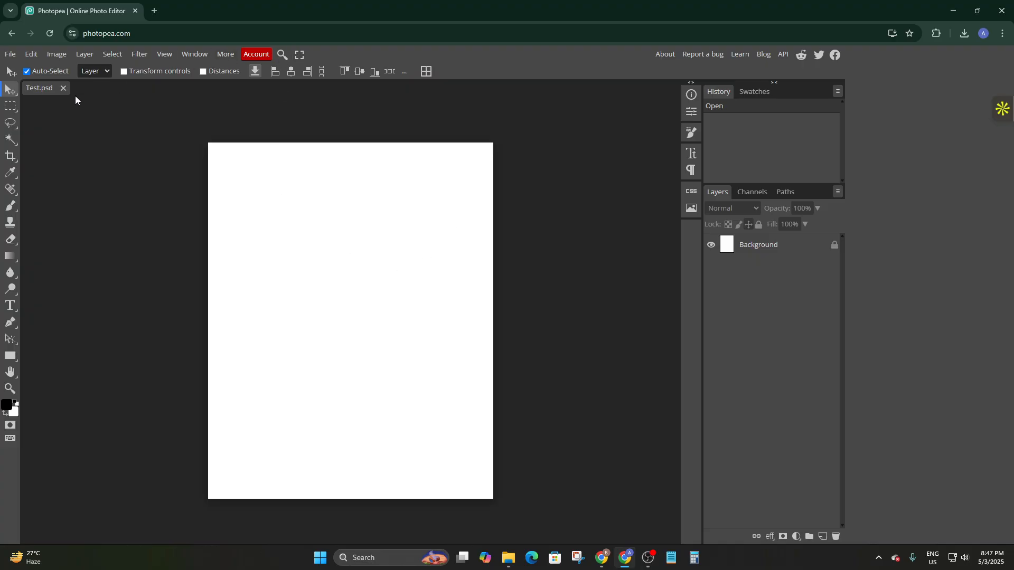
Open the JPG image 19a36a06a2a7122247eee353f06fa921 from the Downloads folder as a separate document
click(14, 55)
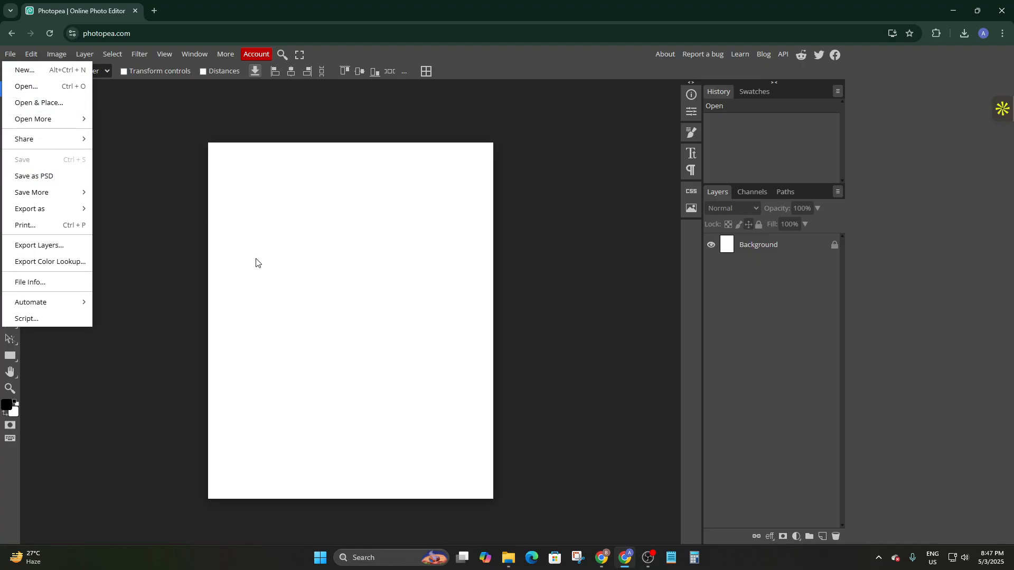
click(43, 93)
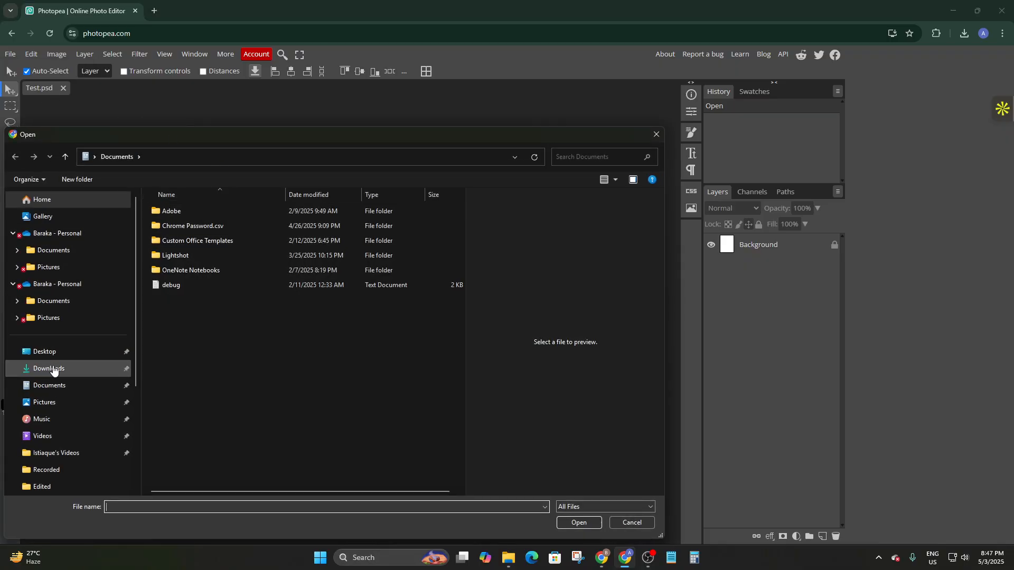
click(48, 369)
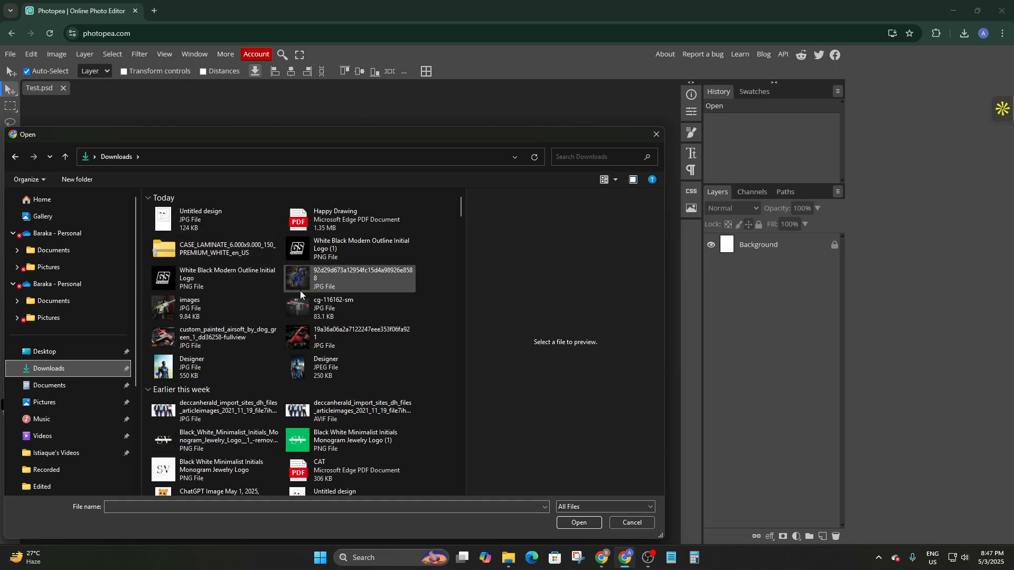
scroll(284, 362, down, 3)
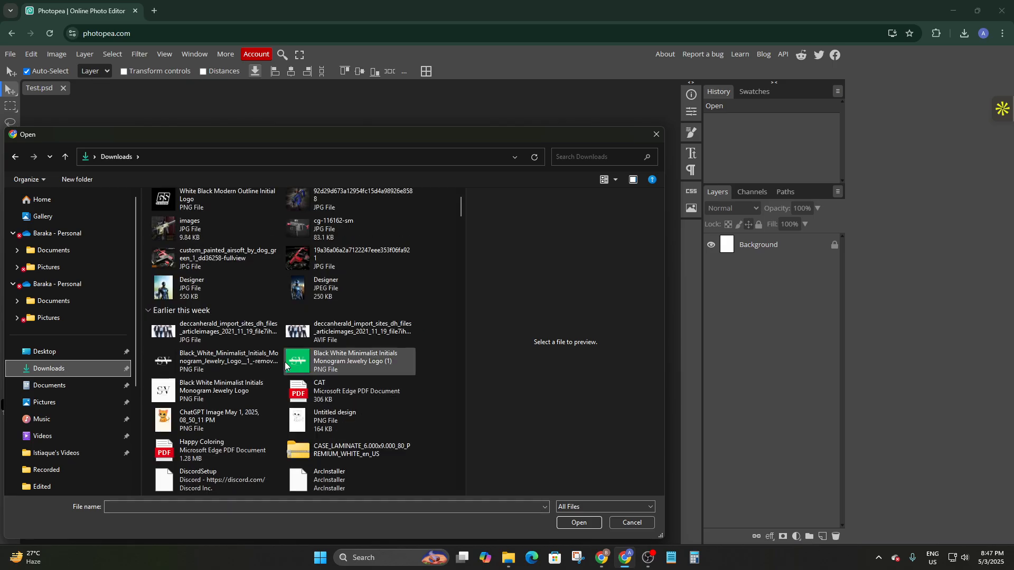
scroll(272, 347, up, 2)
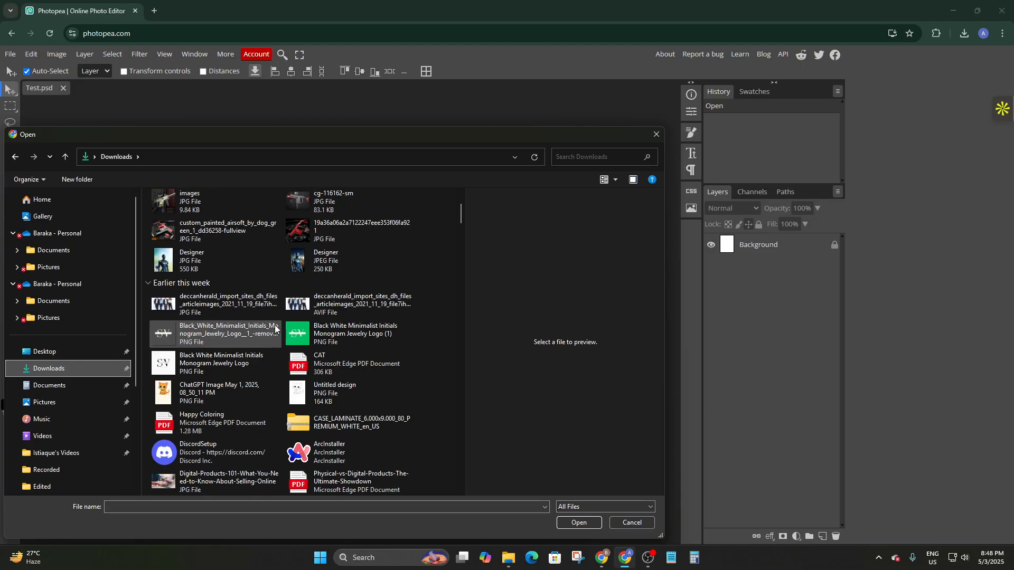
scroll(278, 312, up, 2)
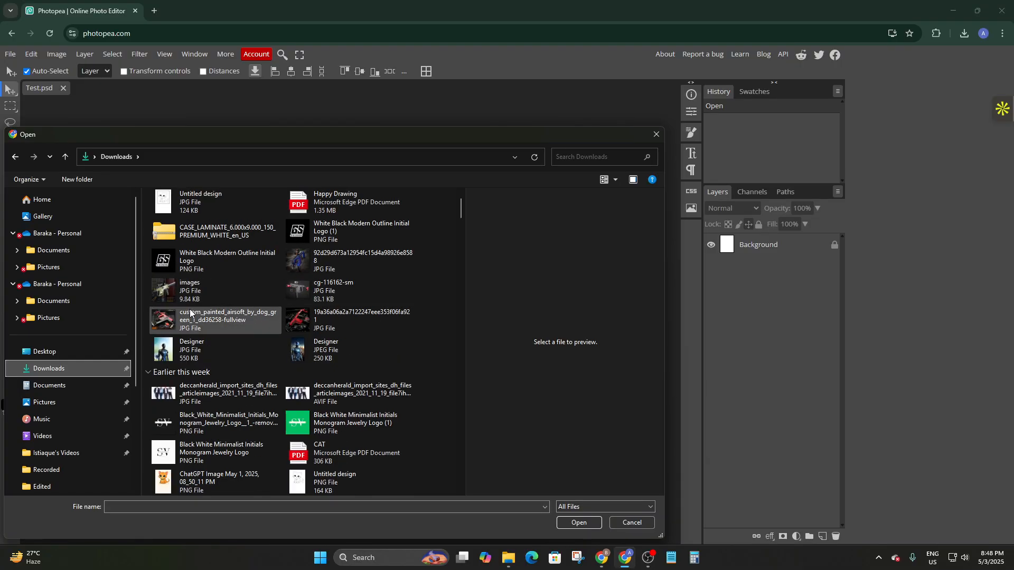
double_click(319, 318)
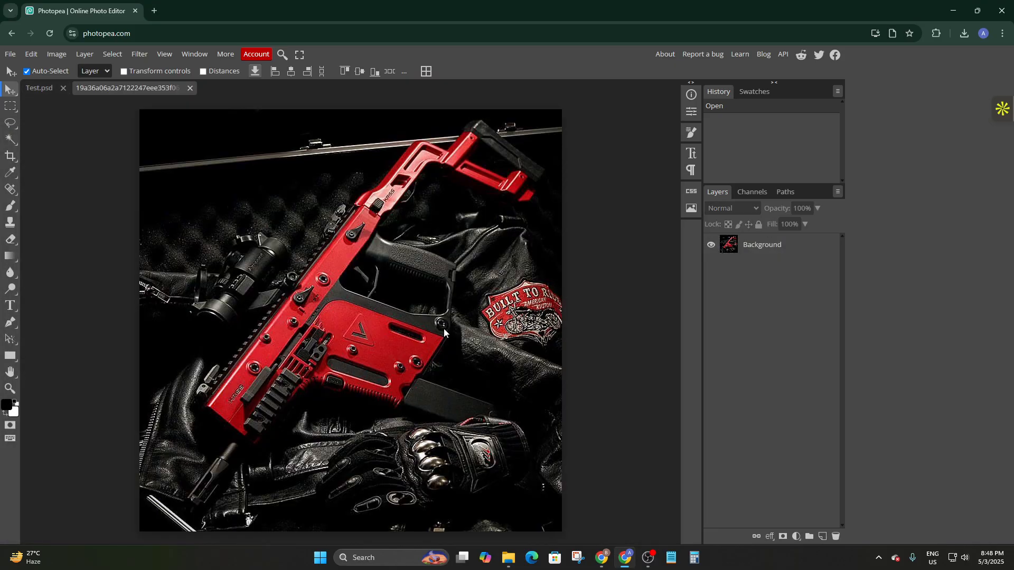
mouse_move(443, 328)
mouse_down()
mouse_move(399, 356)
mouse_move(369, 341)
mouse_move(514, 386)
mouse_move(419, 336)
mouse_move(441, 329)
mouse_up()
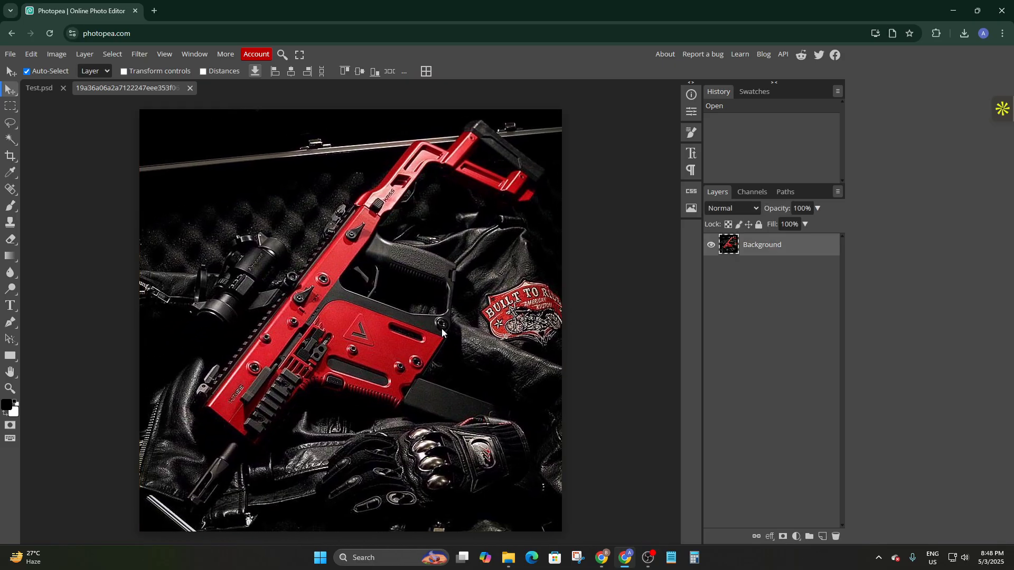
click(564, 354)
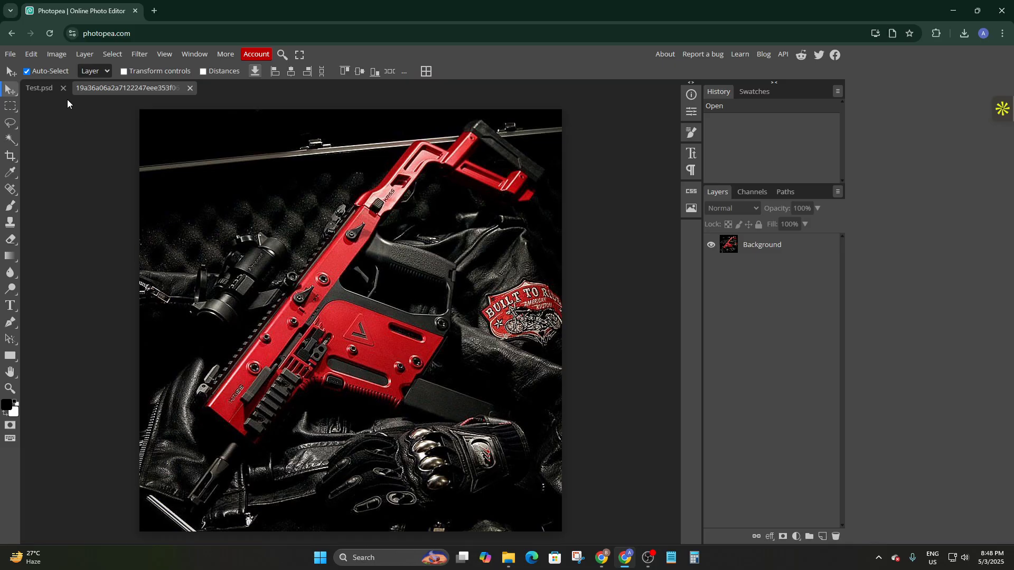
click(11, 54)
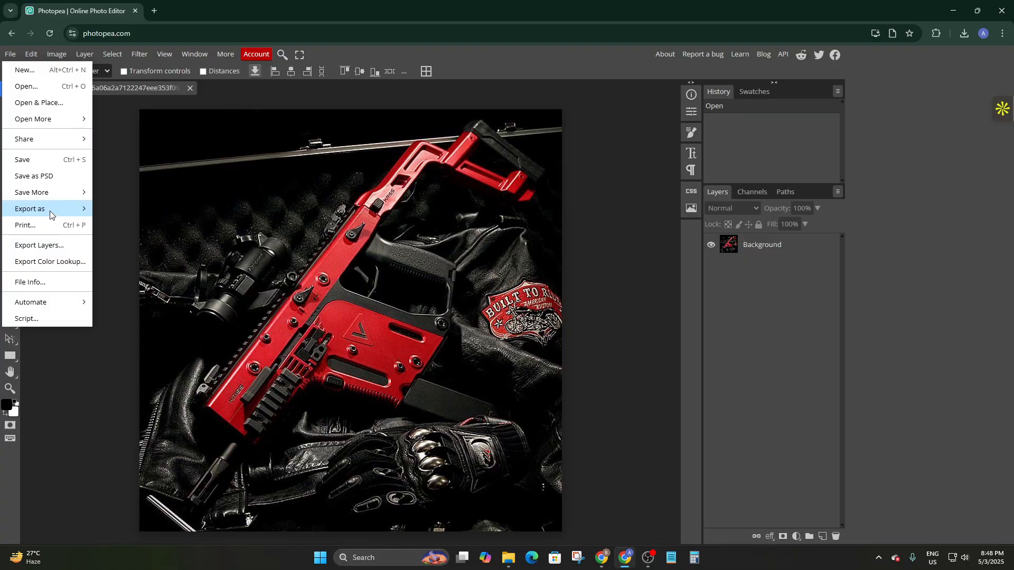
mouse_move(61, 214)
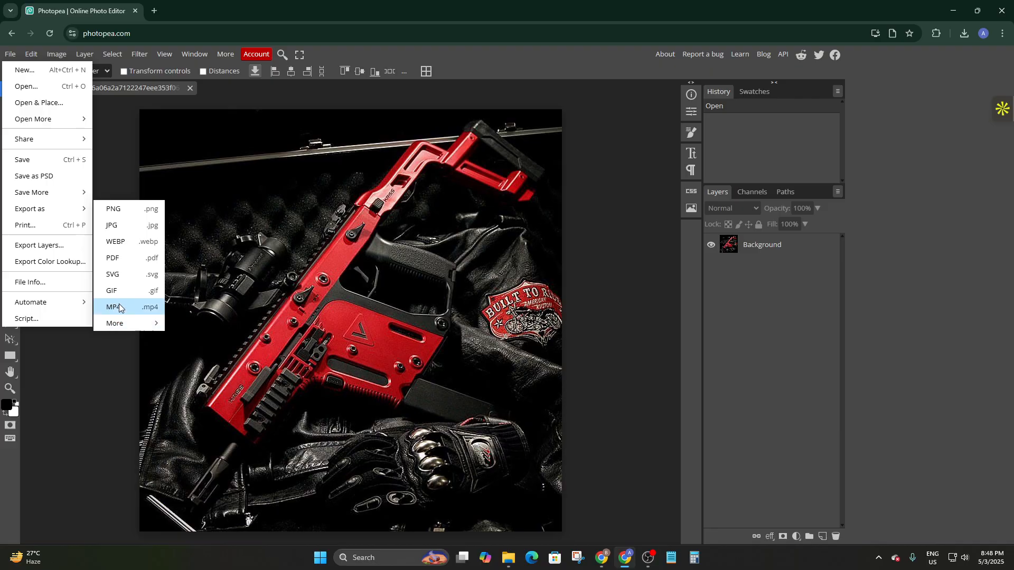
mouse_move(120, 325)
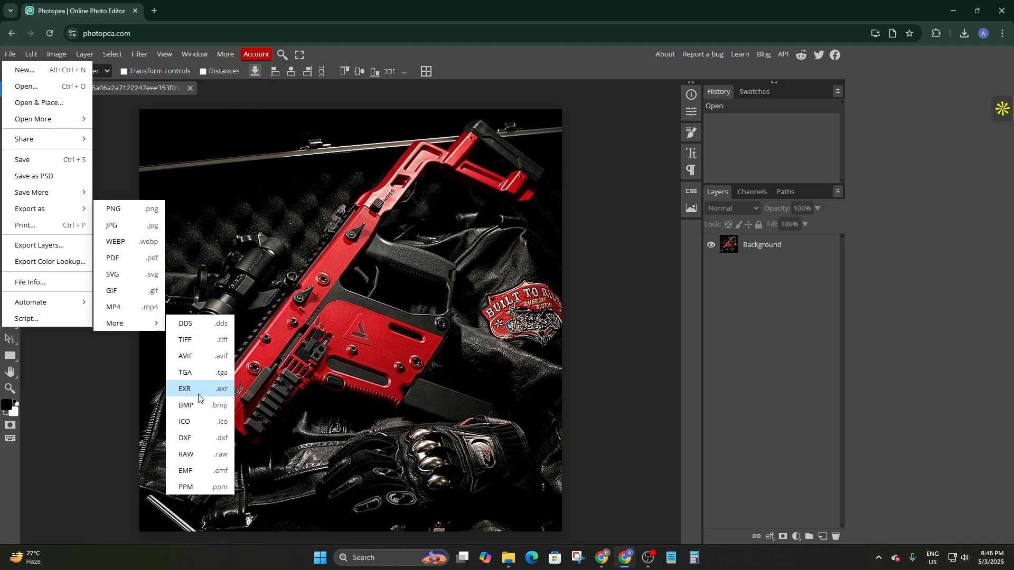
click(105, 393)
click(39, 56)
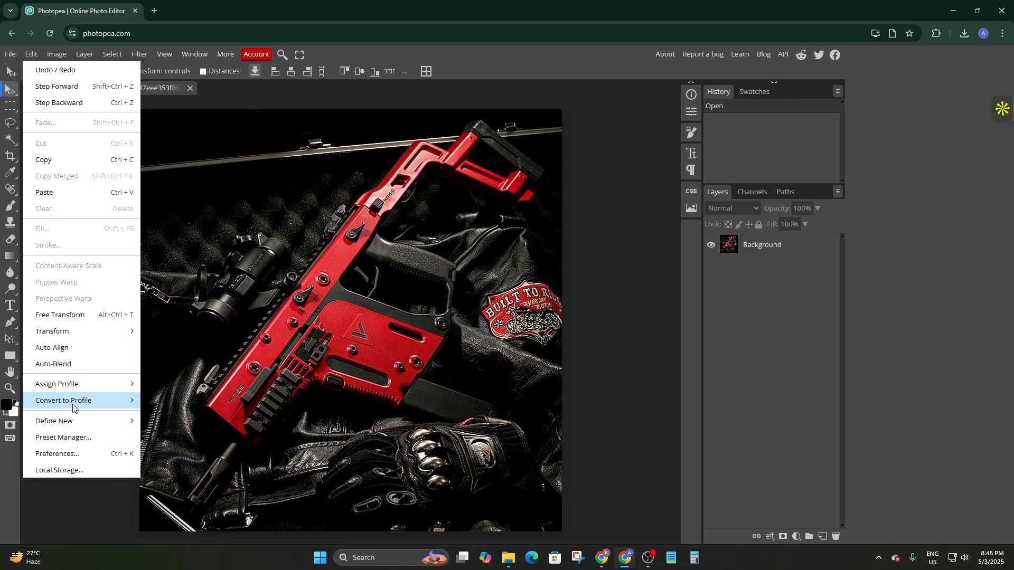
mouse_move(51, 328)
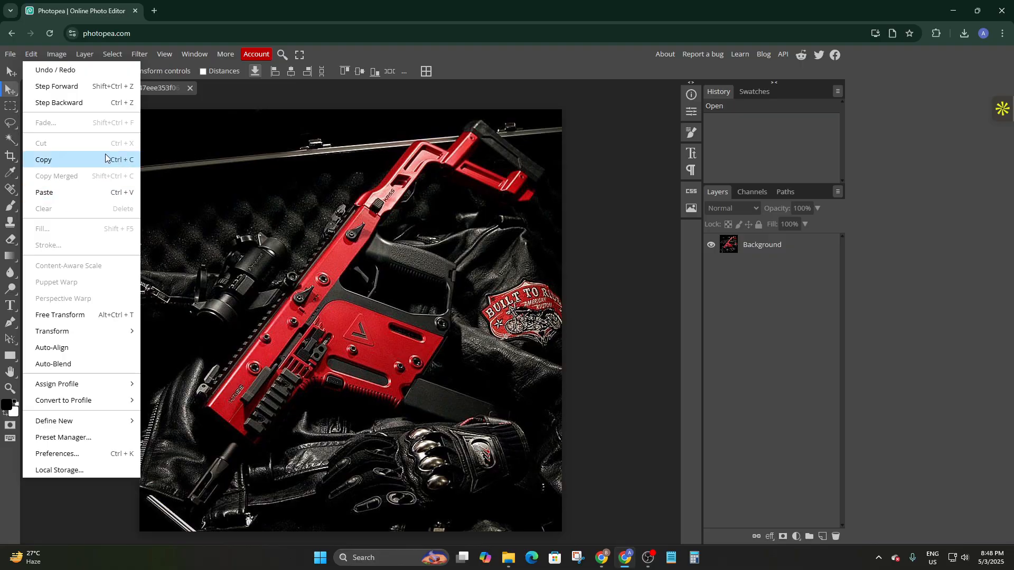
Apply a Selective Color adjustment to the photo's reds with the Cyan amount raised slightly
click(169, 187)
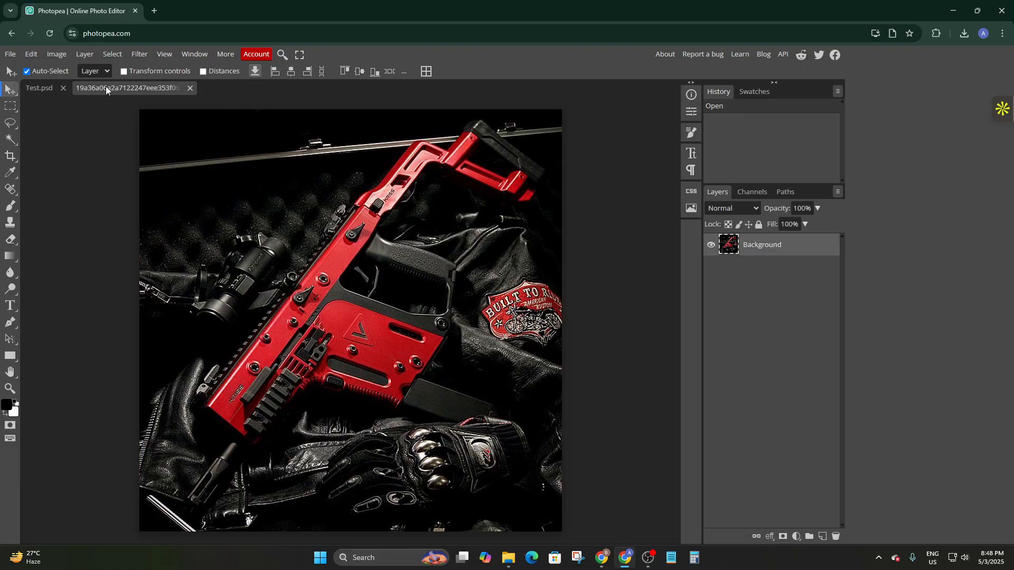
click(56, 54)
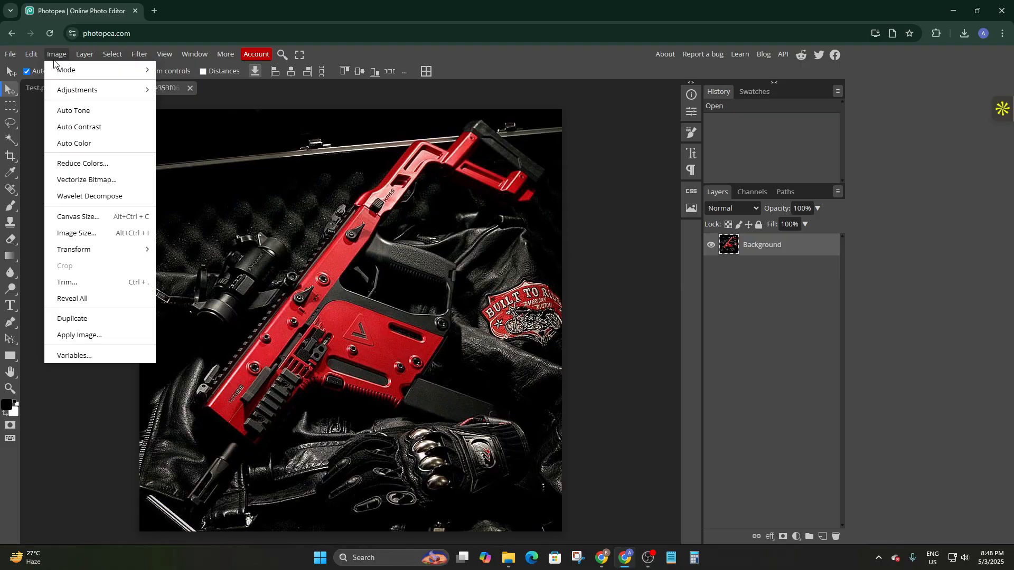
mouse_move(86, 90)
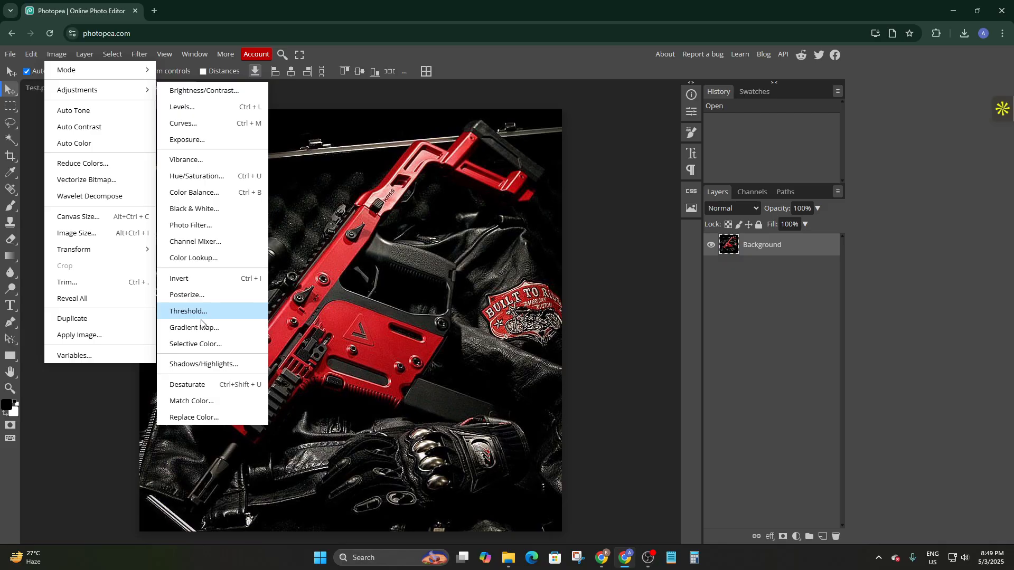
click(210, 345)
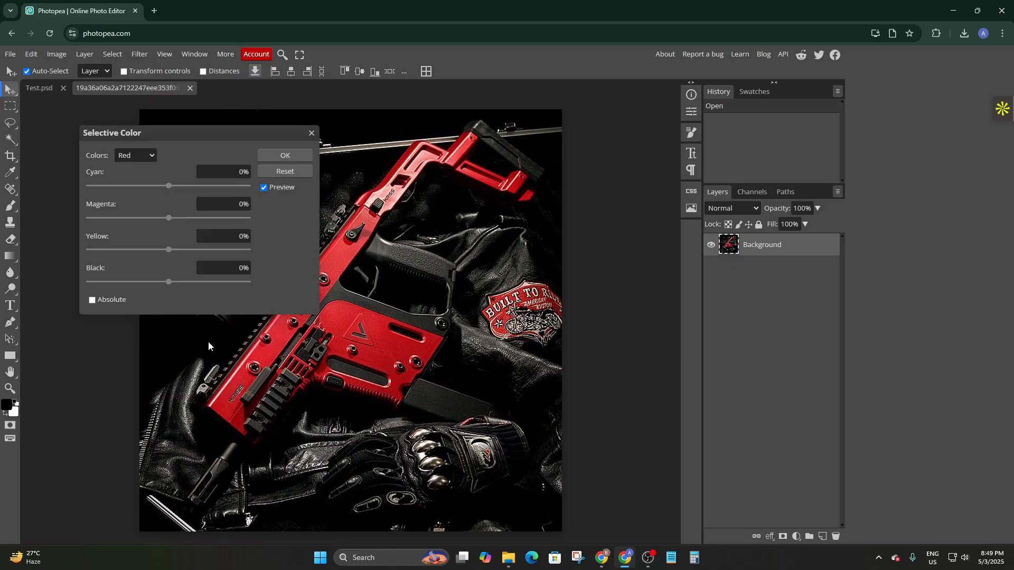
click(209, 168)
click(146, 156)
click(148, 161)
mouse_move(173, 186)
mouse_down()
mouse_move(205, 186)
mouse_move(186, 189)
mouse_up()
click(270, 156)
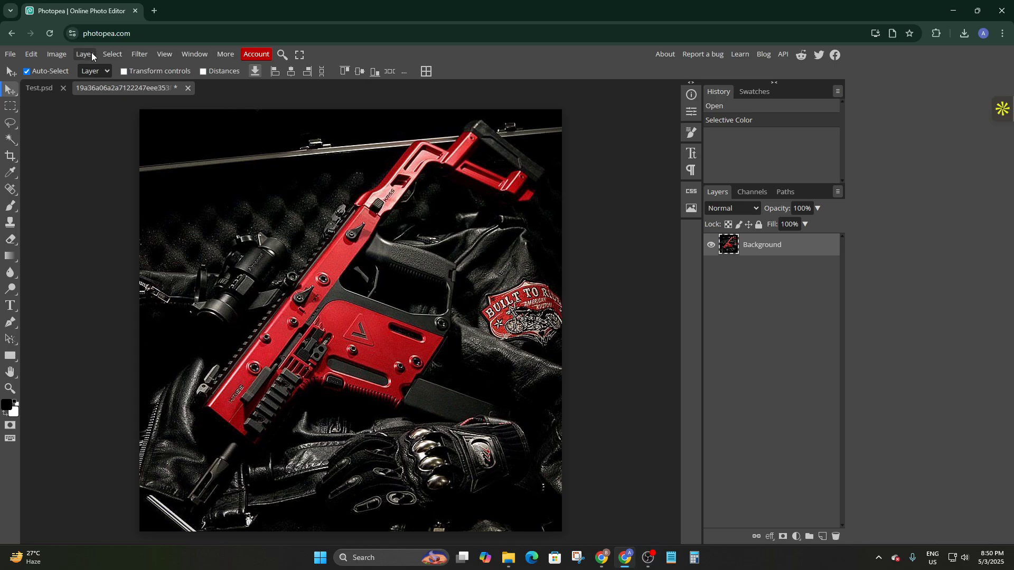
Try the automatic Subject selection on the photo, move the selected area, and undo both changes
click(116, 57)
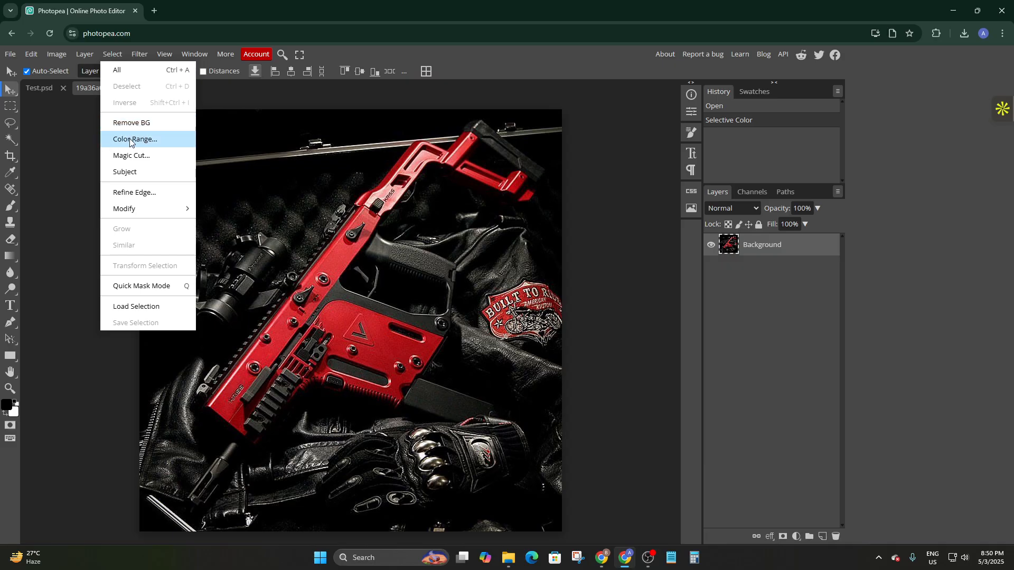
click(130, 171)
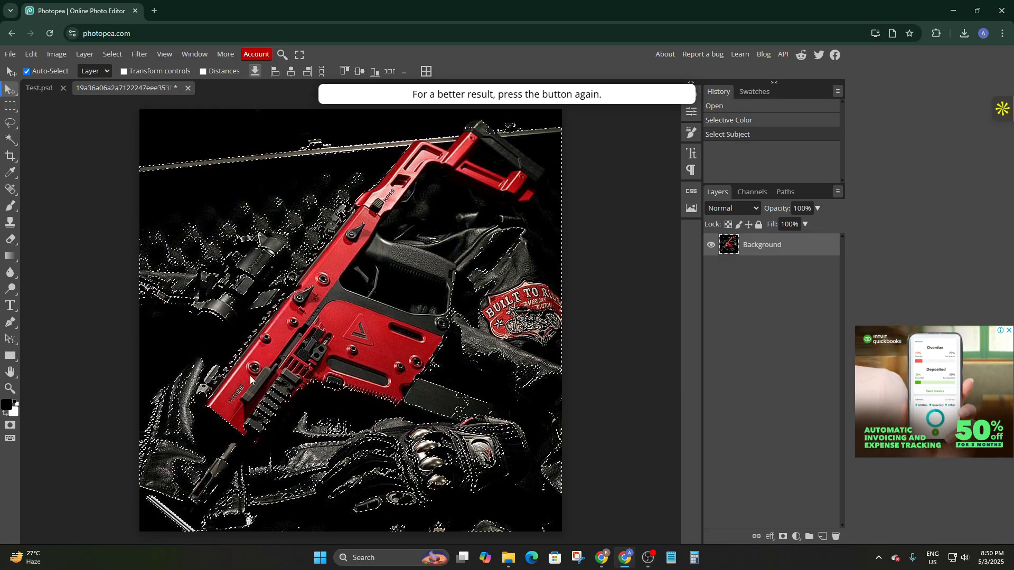
click(212, 385)
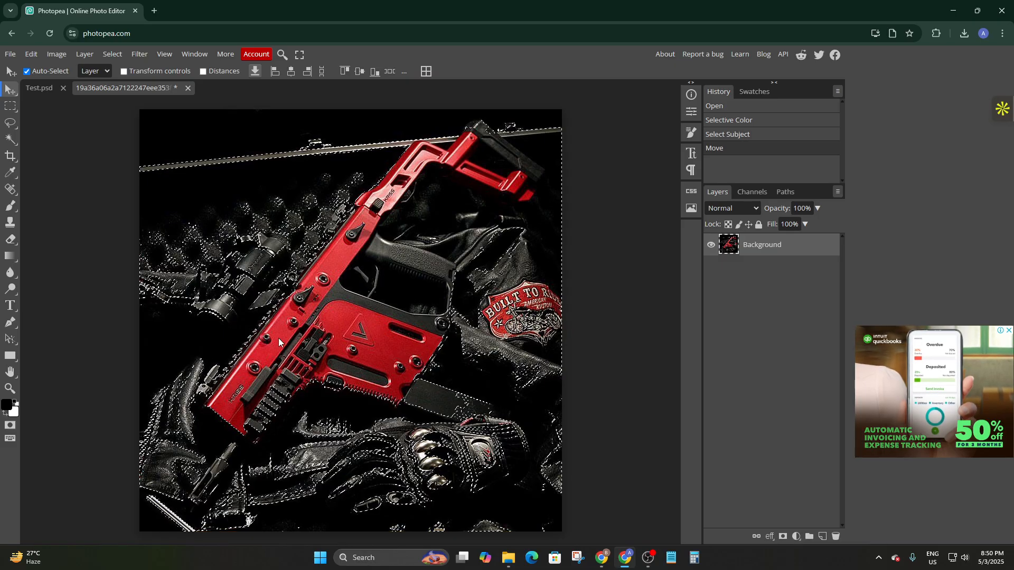
drag(314, 289, 384, 194)
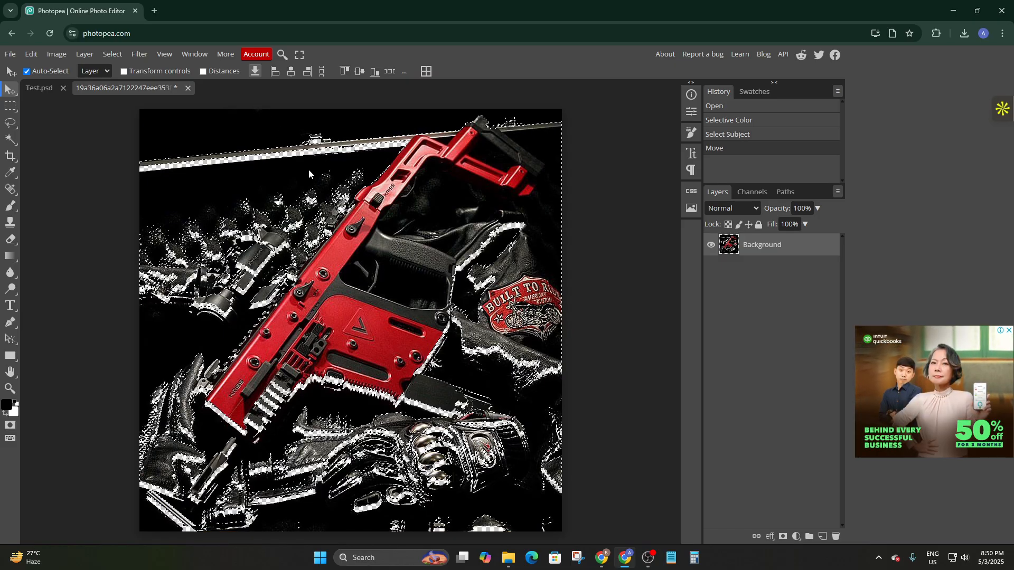
drag(308, 169, 296, 290)
key(ctrl+z)
key(ctrl+z)
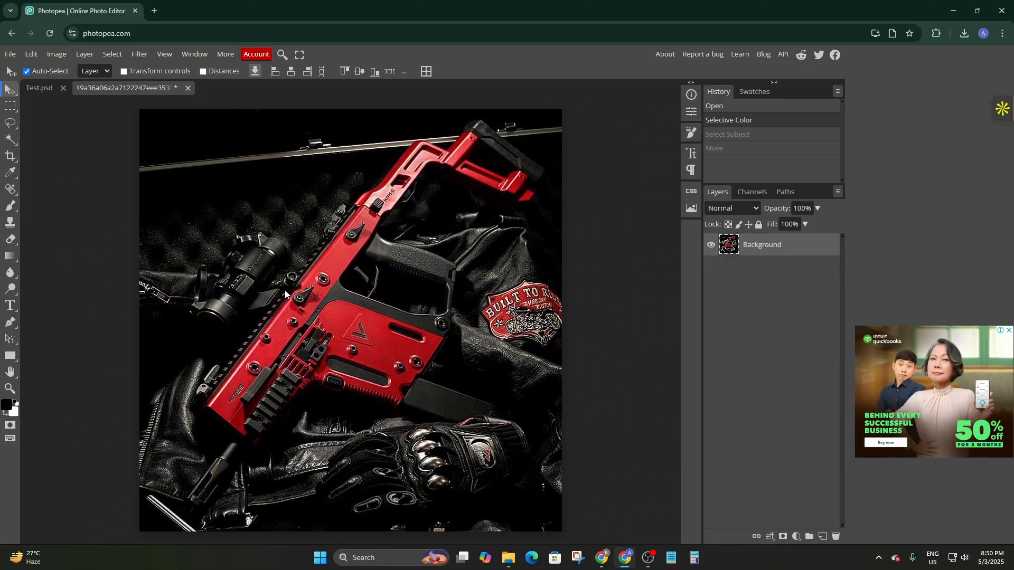
Try Remove BG on the photo and undo the background removal
click(111, 53)
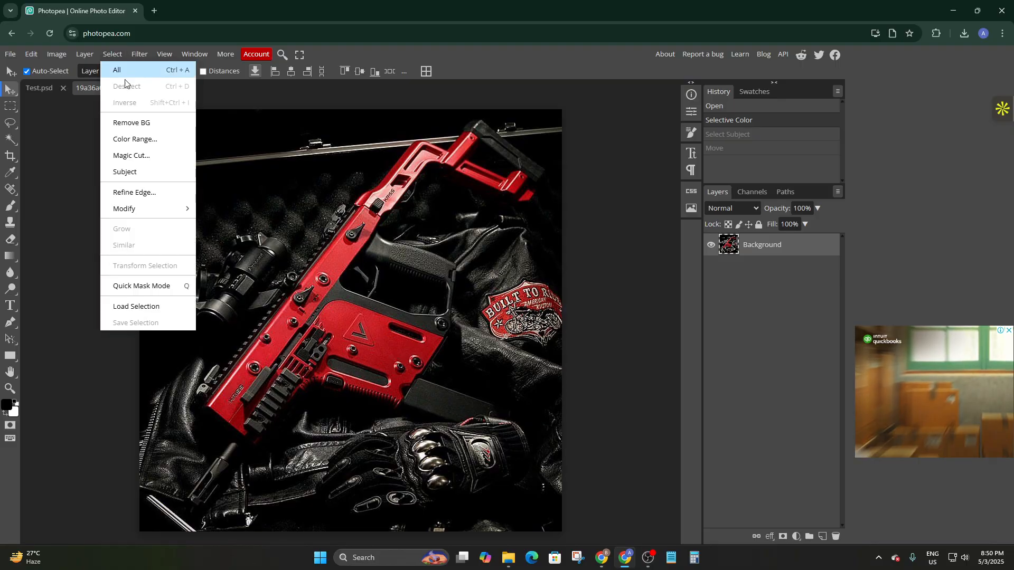
click(131, 123)
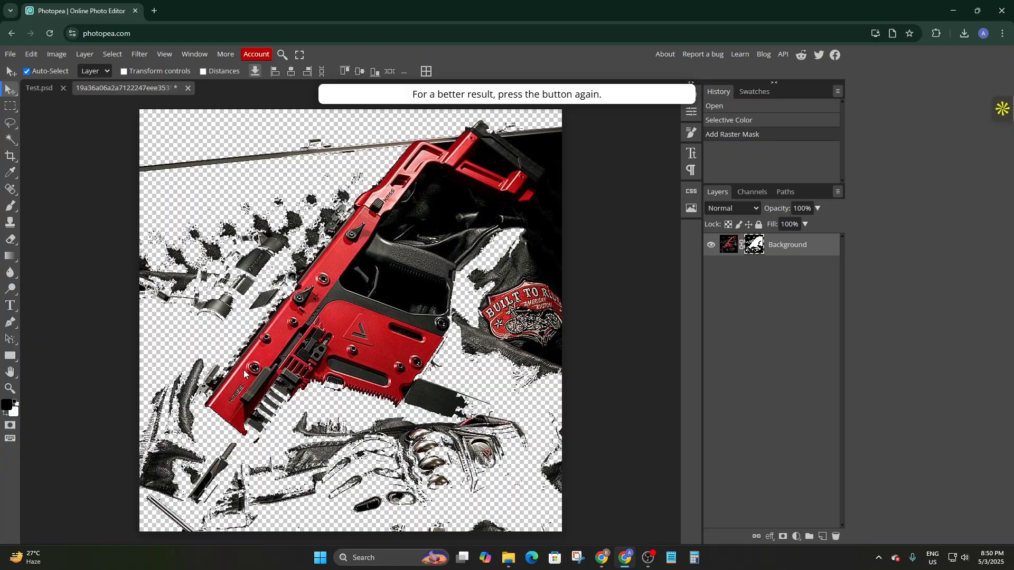
key(ctrl+z)
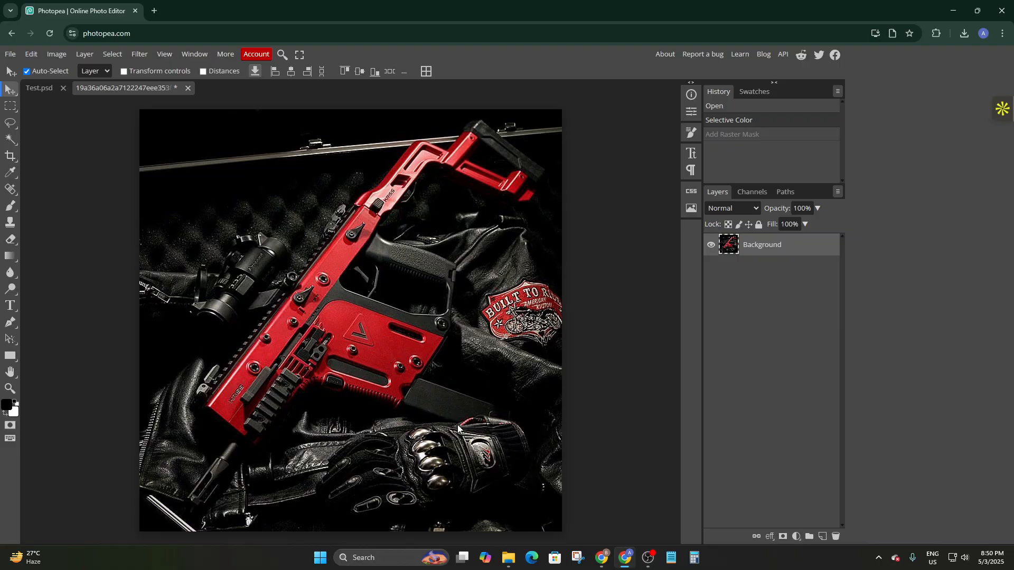
click(97, 102)
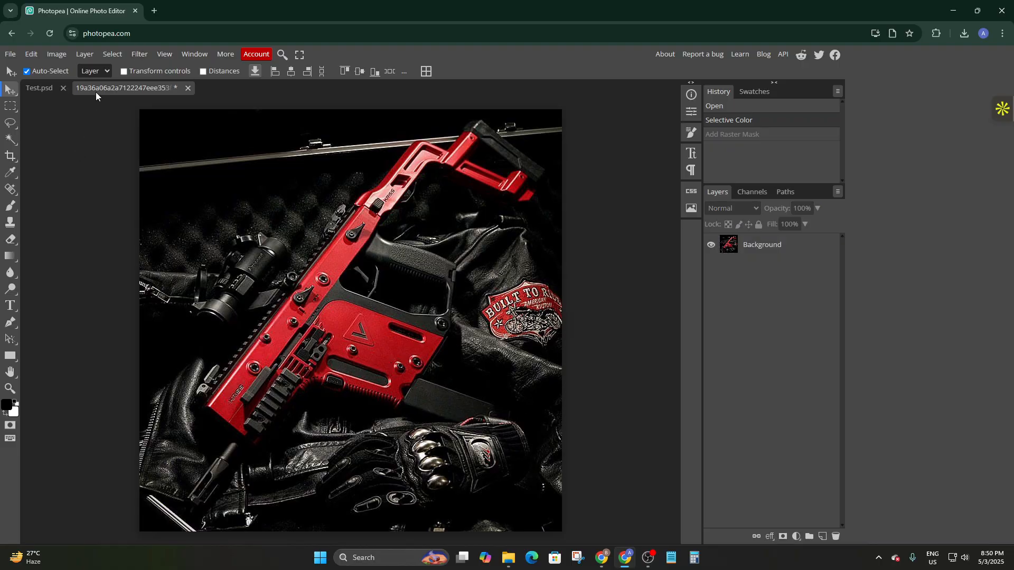
click(140, 55)
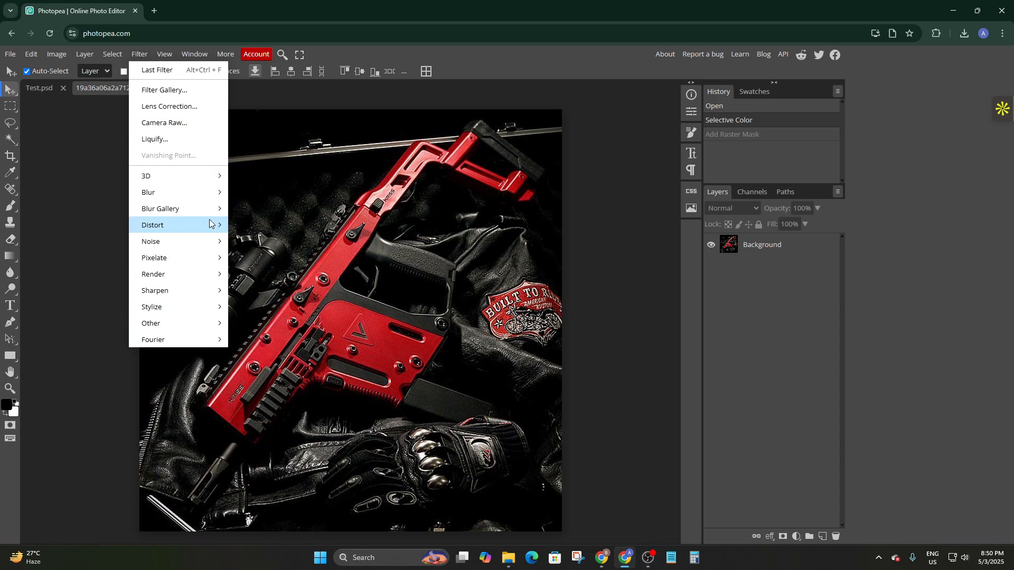
click(165, 54)
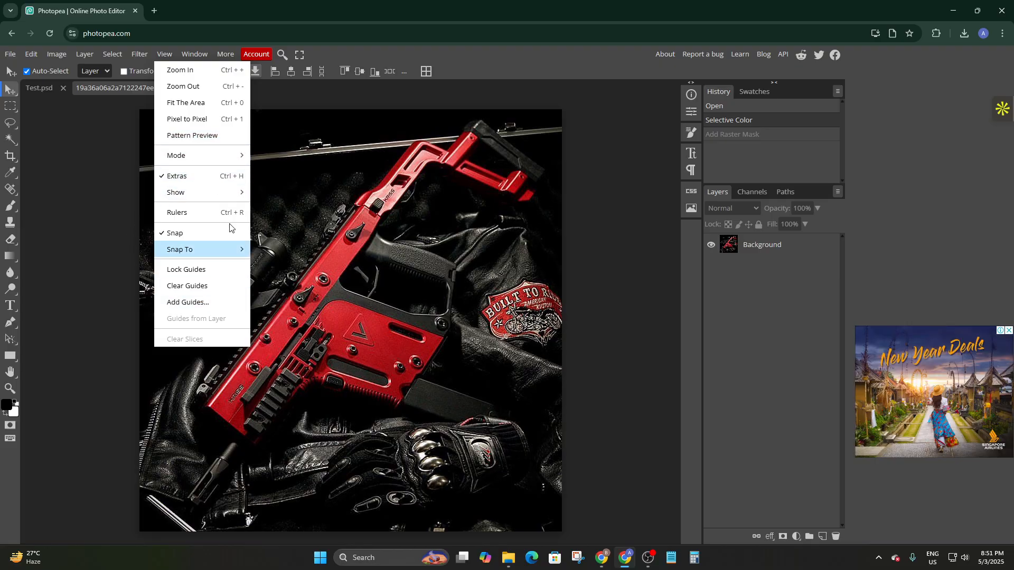
click(175, 274)
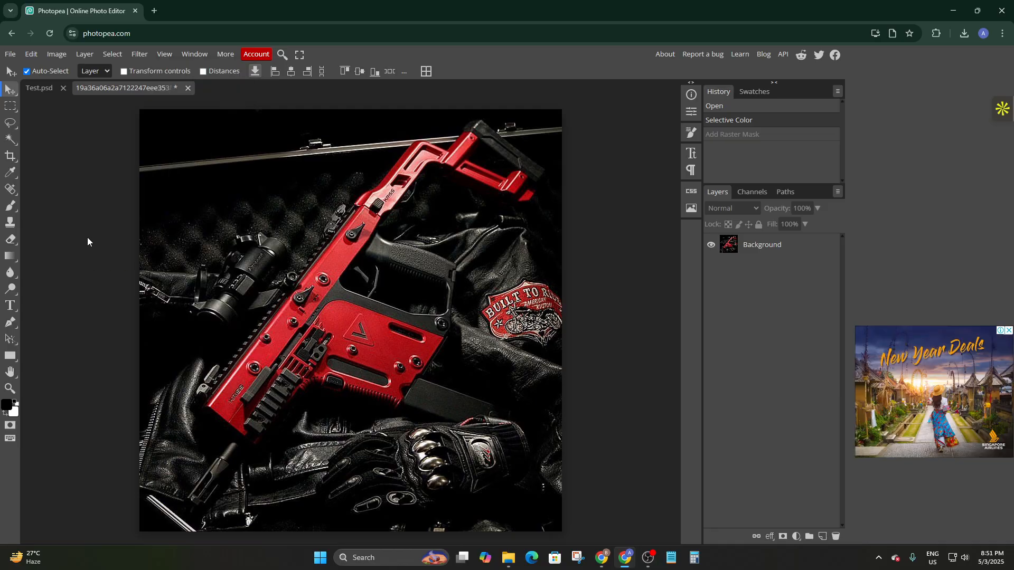
click(205, 54)
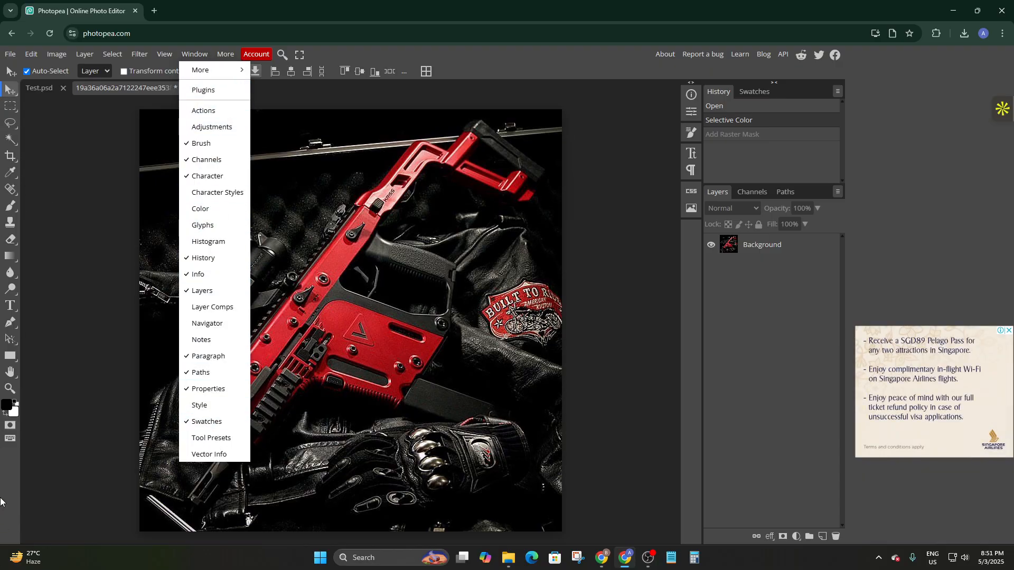
click(112, 281)
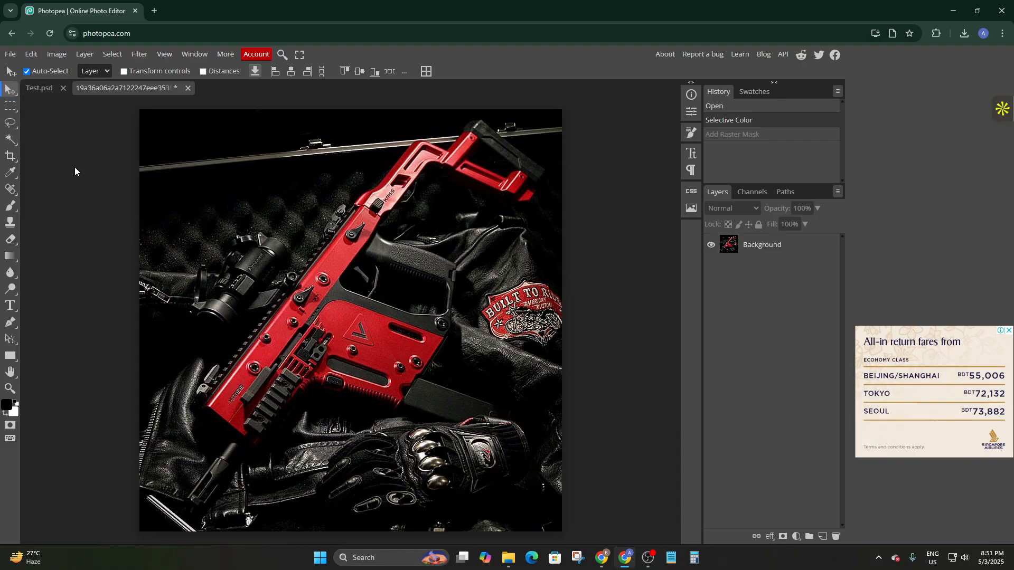
Try a Rectangle Select around the middle of the photo, shift the selection upward, and clear it
click(9, 106)
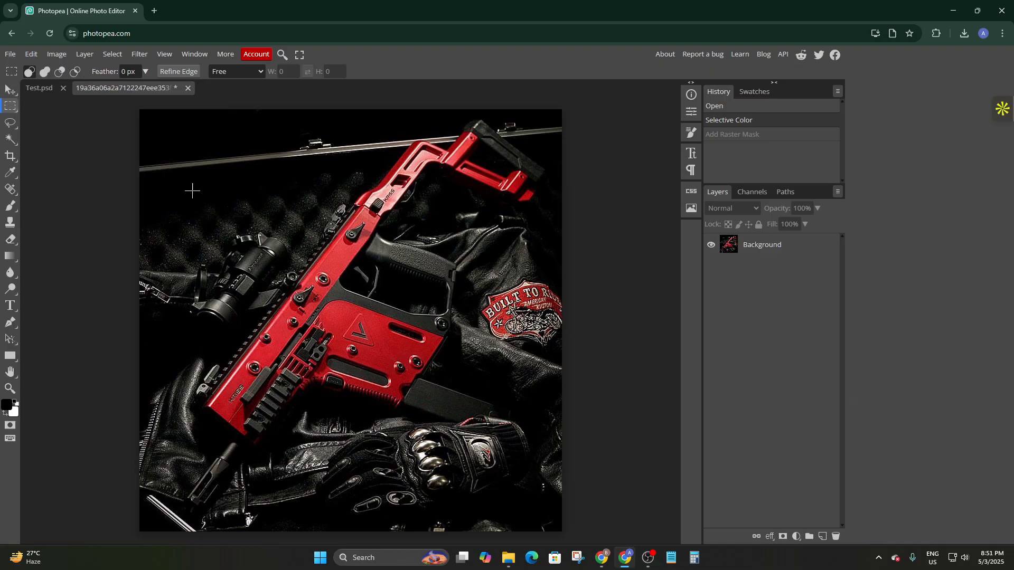
drag(186, 198, 522, 497)
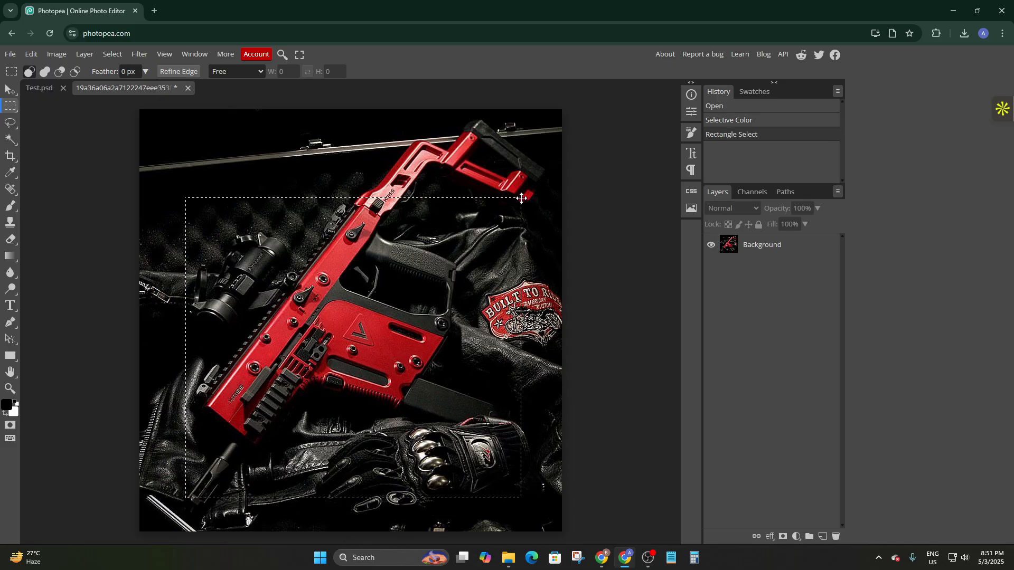
drag(522, 198, 532, 146)
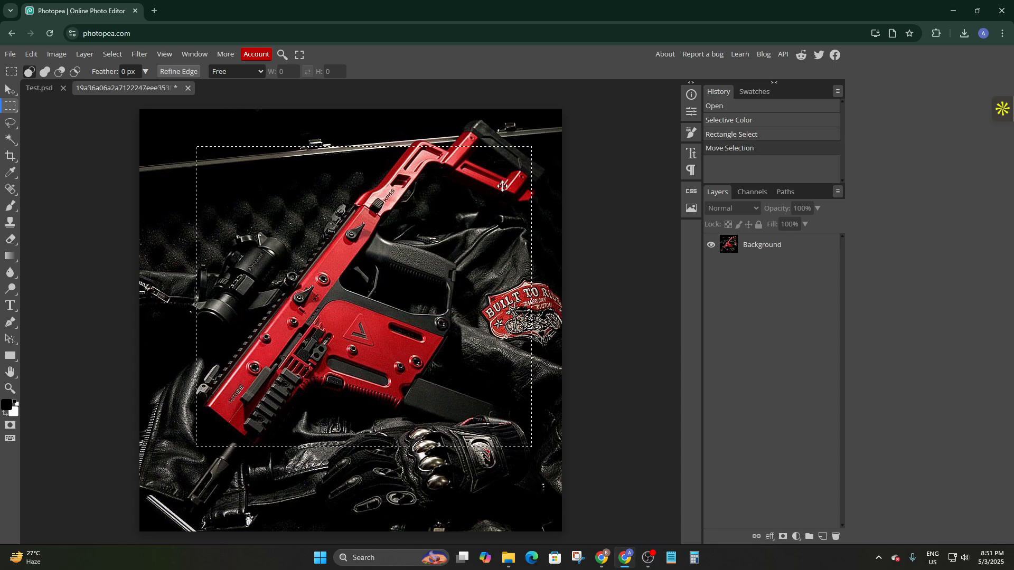
click(524, 152)
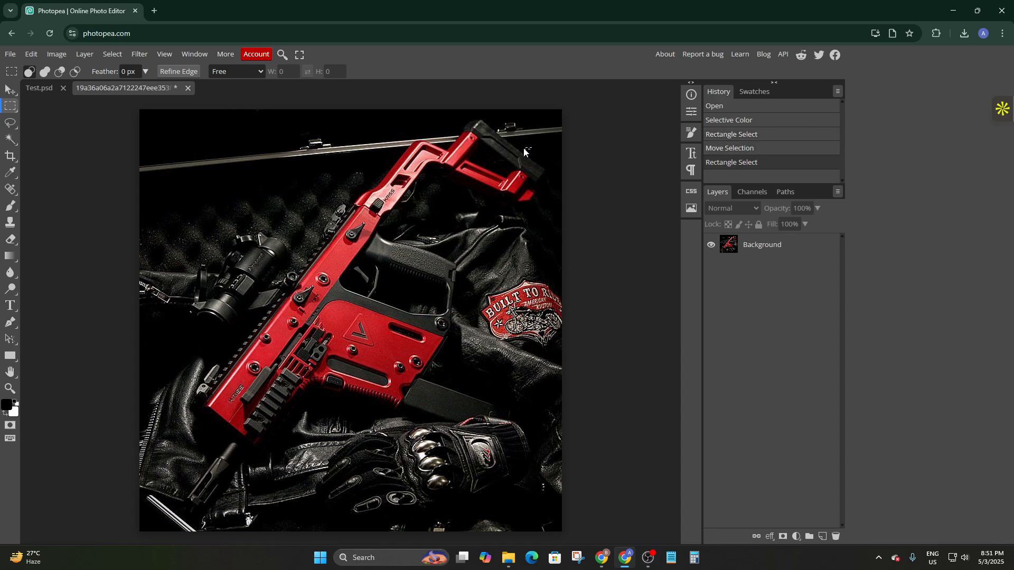
Try moving the Background layer across the canvas and undo each move
drag(175, 363, 291, 312)
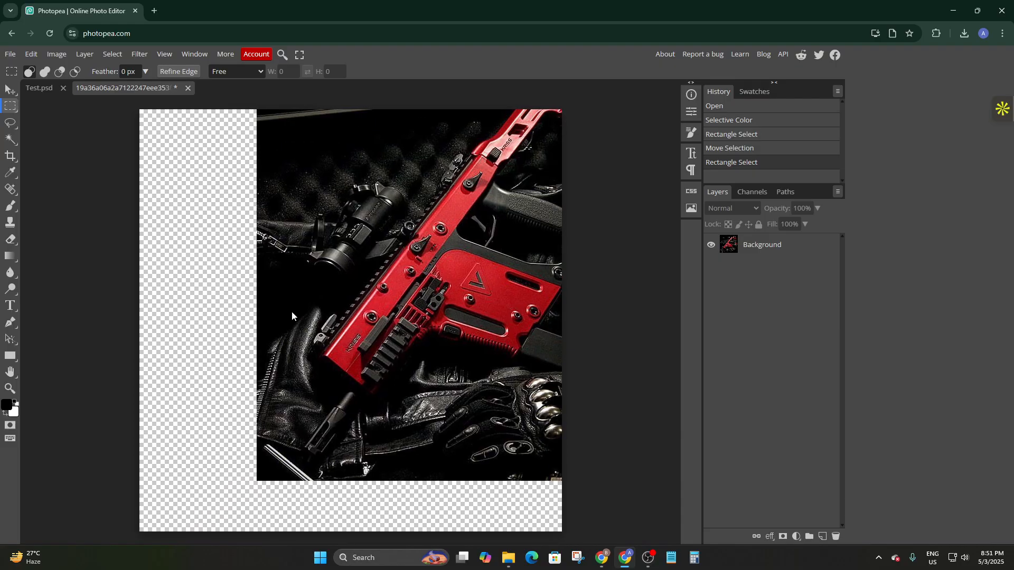
key(ctrl+z)
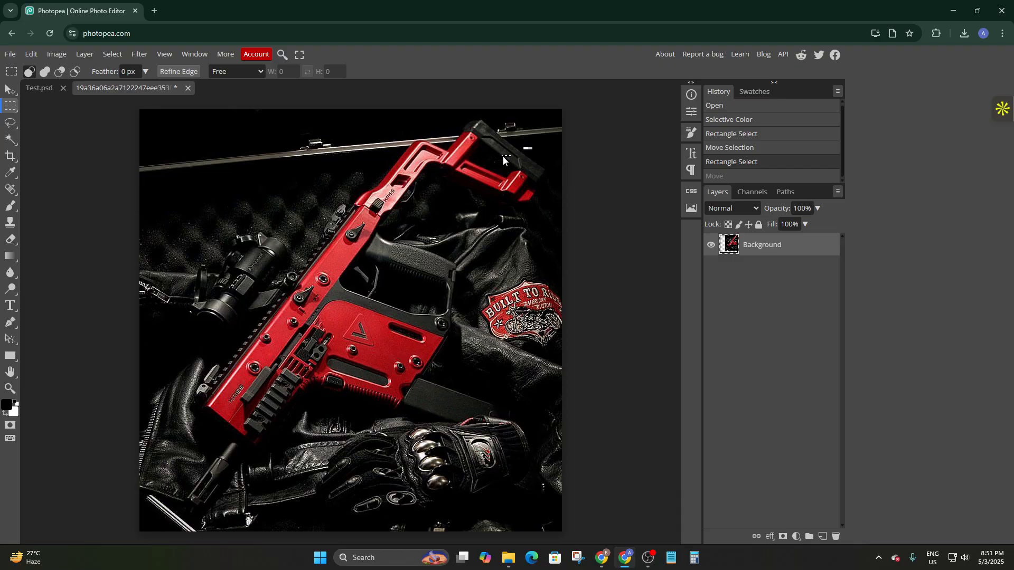
key(ctrl+shift+z)
key(ctrl+z)
key(ctrl+shift+z)
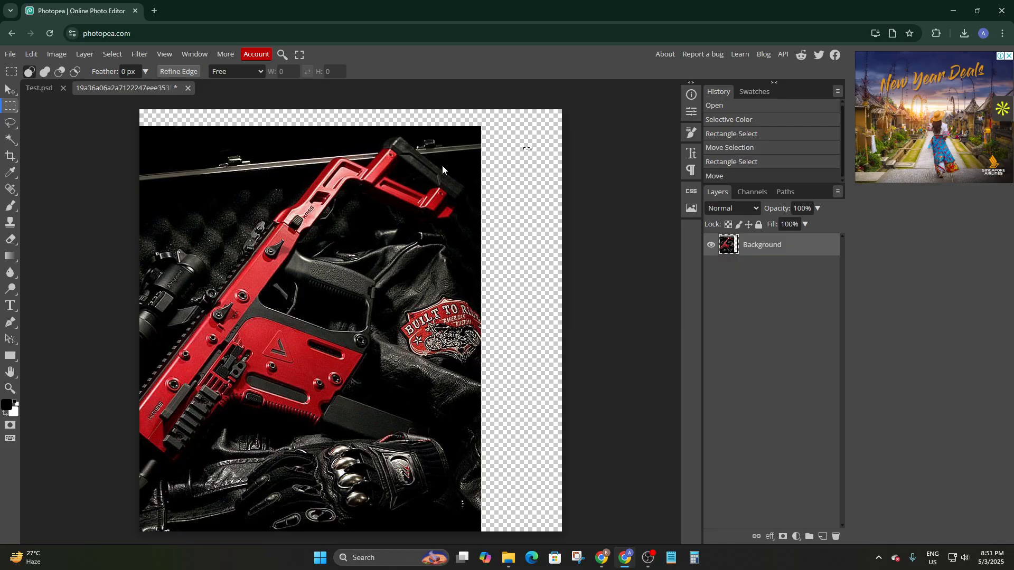
key(ctrl+z)
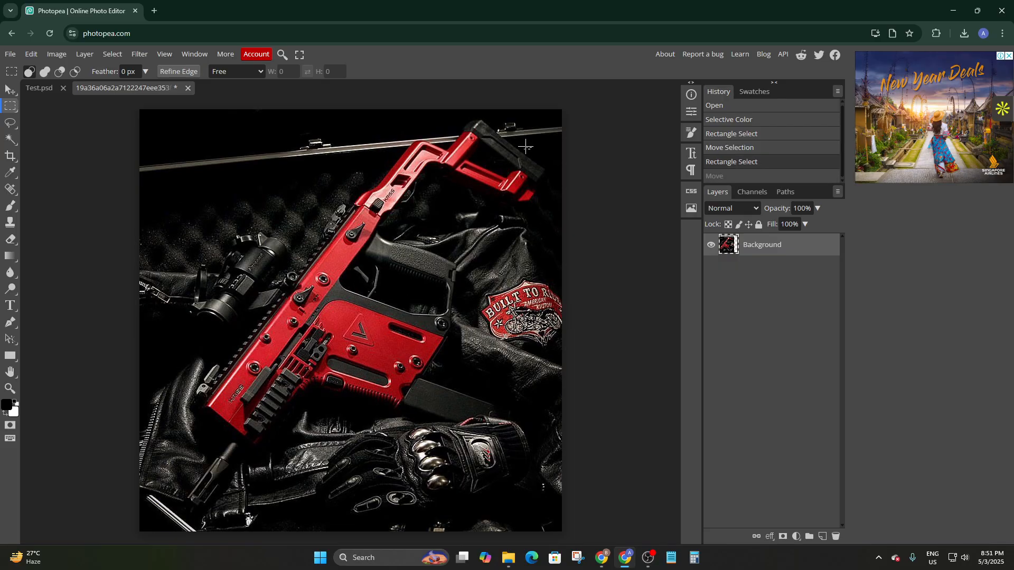
Try two large rectangular selections around the gun, clearing each one and undoing the accidental layer move
drag(526, 147, 152, 527)
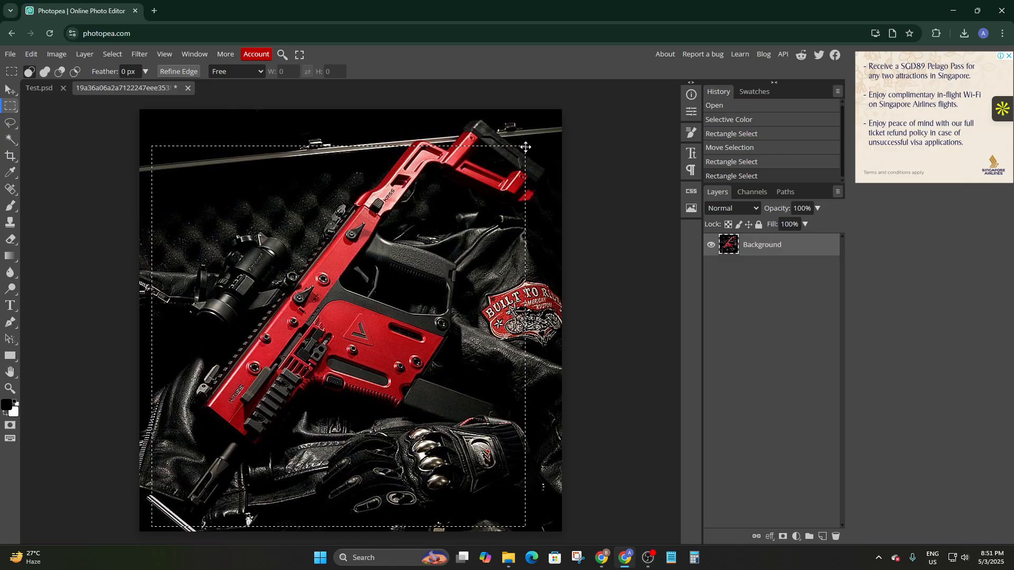
drag(524, 150, 528, 146)
key(ctrl+z)
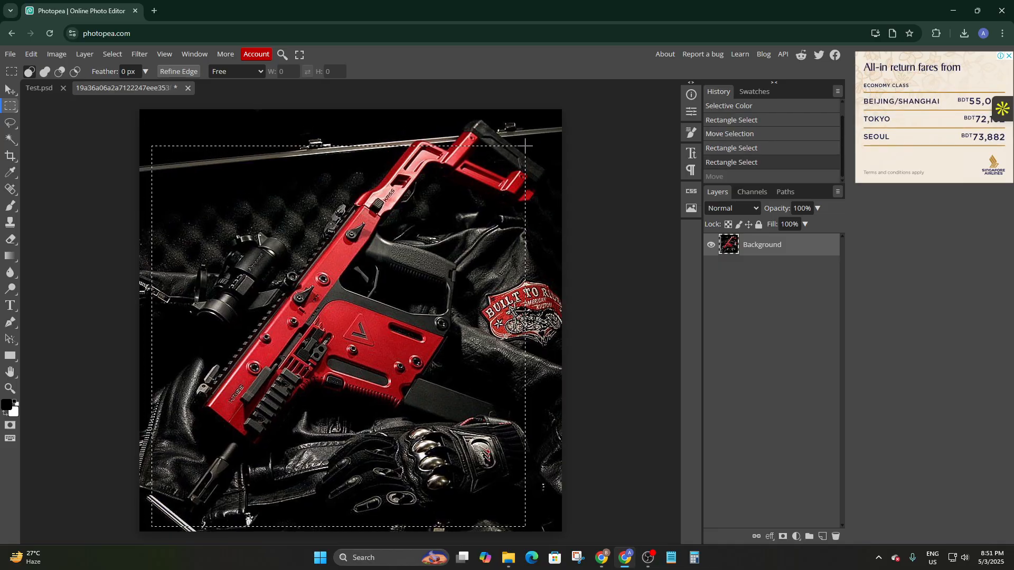
click(526, 144)
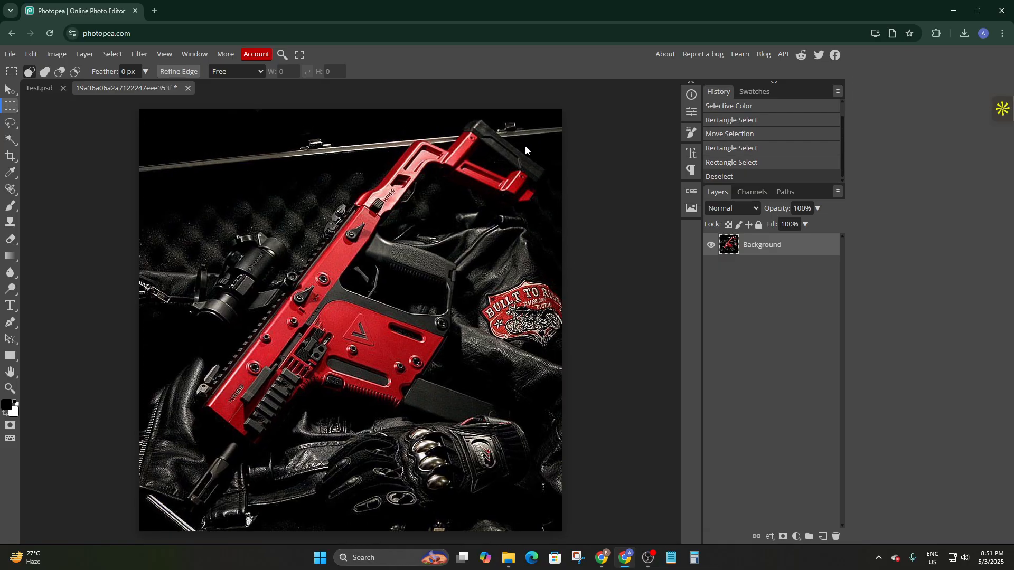
drag(207, 121, 553, 504)
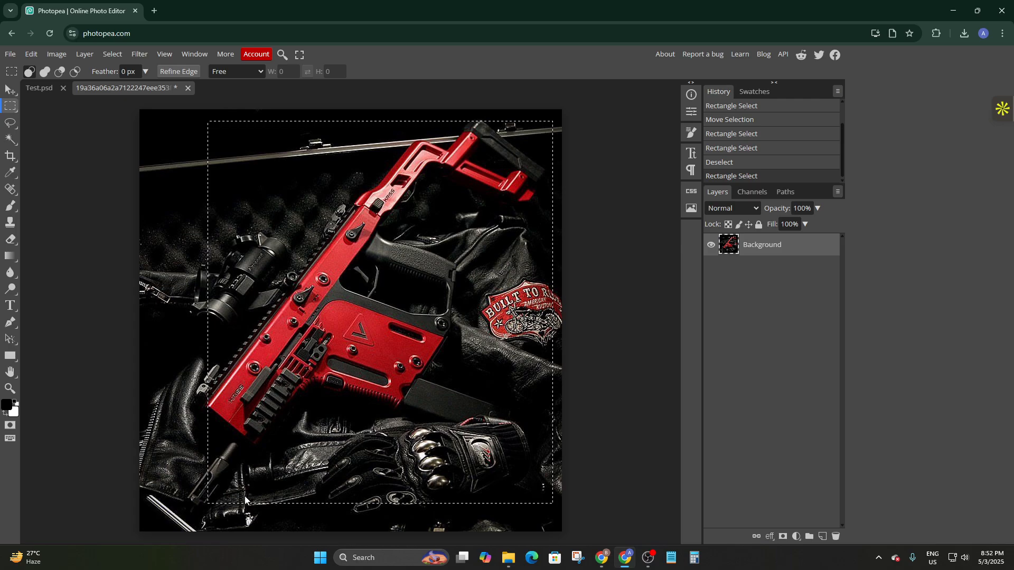
click(209, 505)
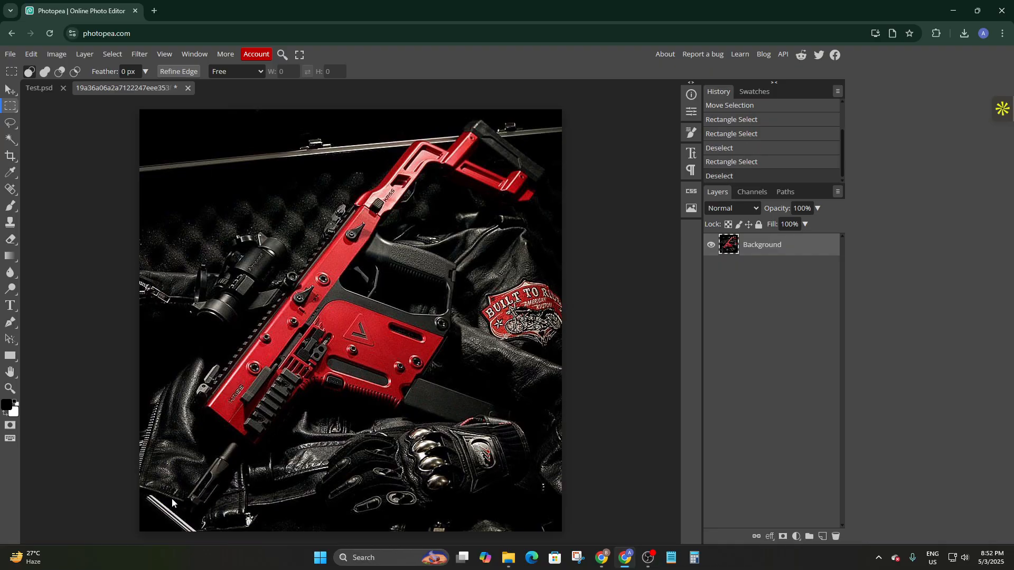
Select nearly the whole photo except its bottom strip with a rectangular selection, and switch to the Lasso tool
drag(172, 502, 166, 350)
key(ctrl+z)
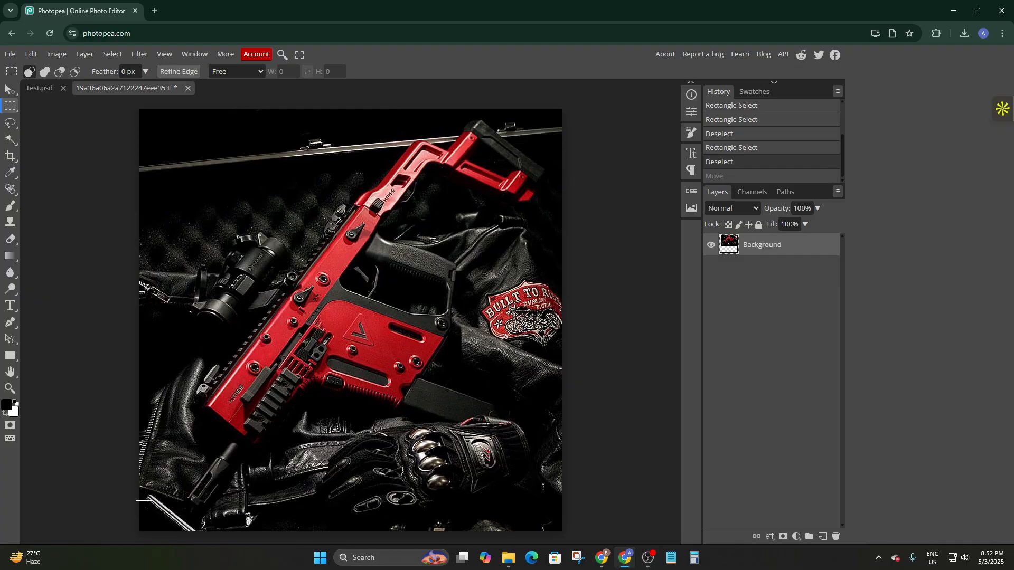
drag(144, 500, 660, 127)
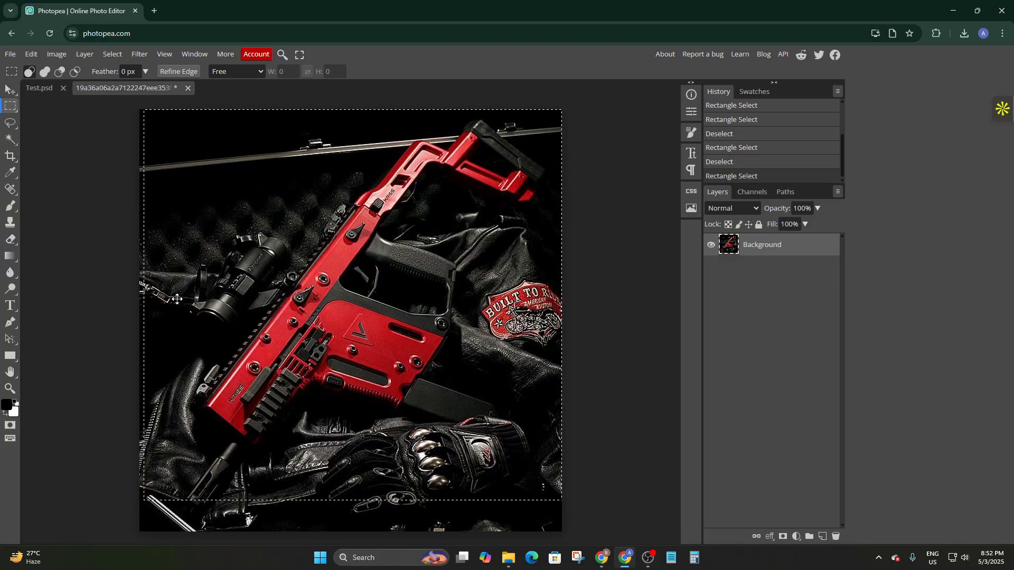
click(9, 123)
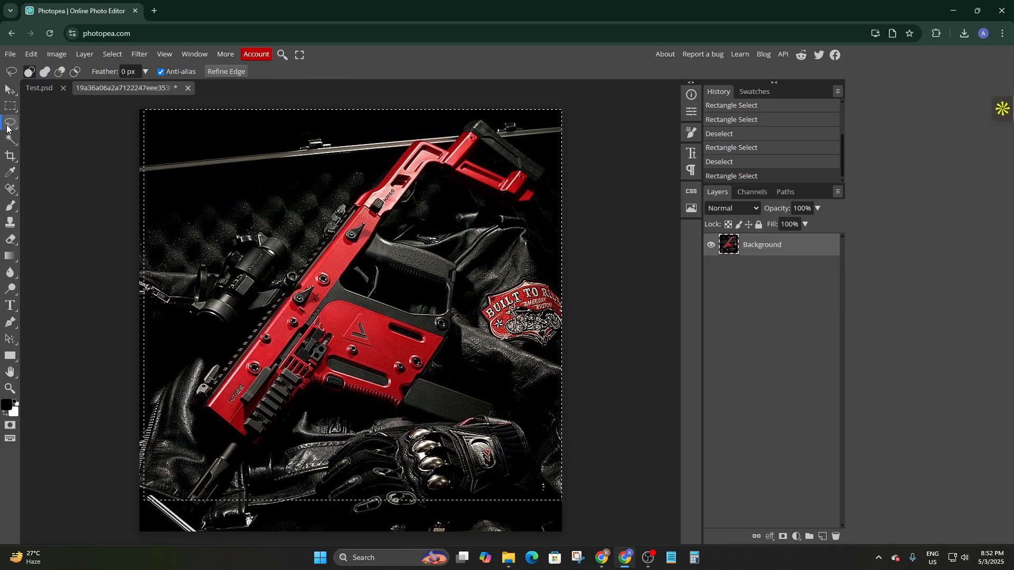
Clear the selection and tour the Magic Wand, Crop, Eyedropper and Spot Healing Brush tools with their variants
key(ctrl+d)
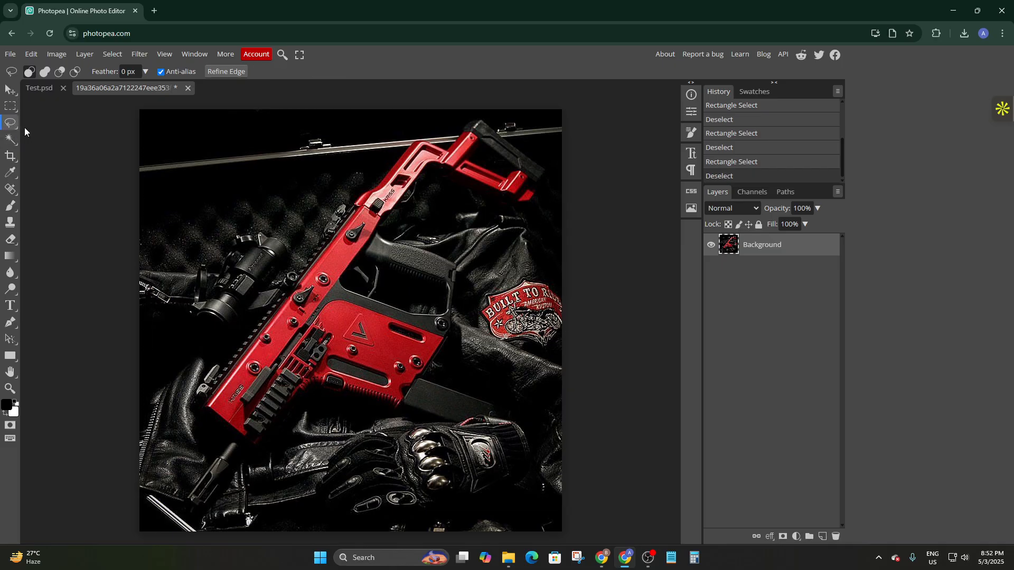
click(10, 139)
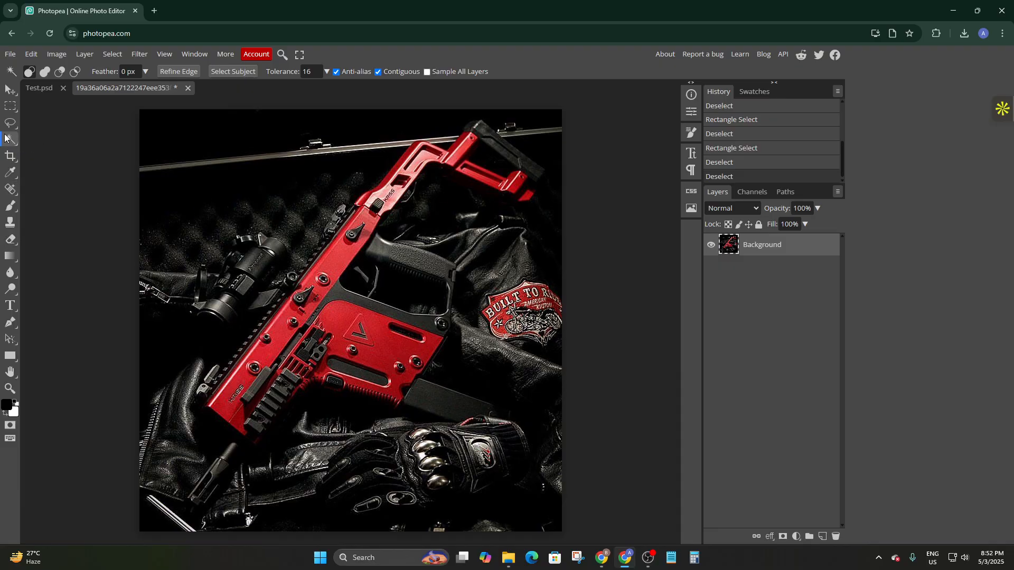
click(10, 157)
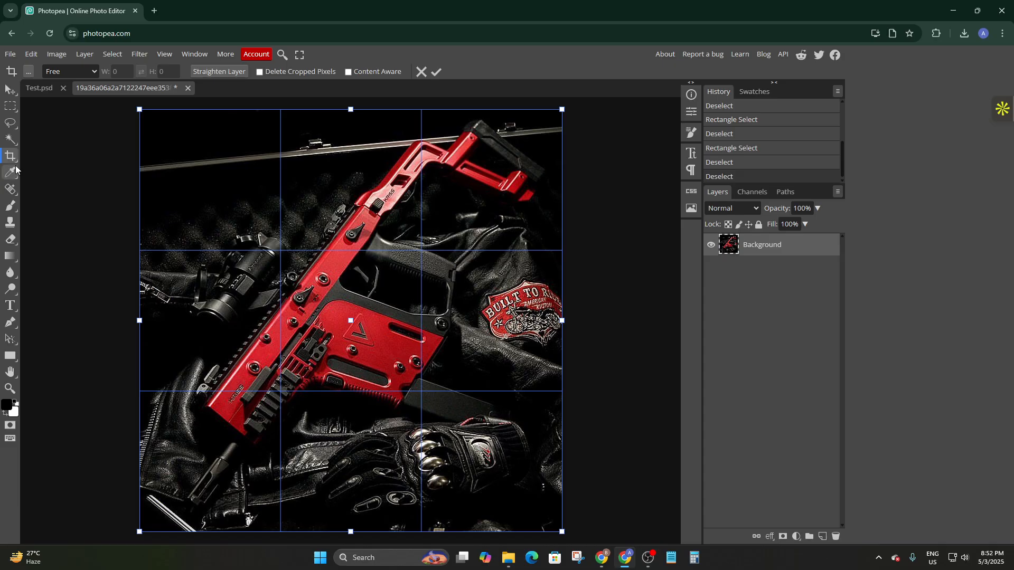
click(10, 173)
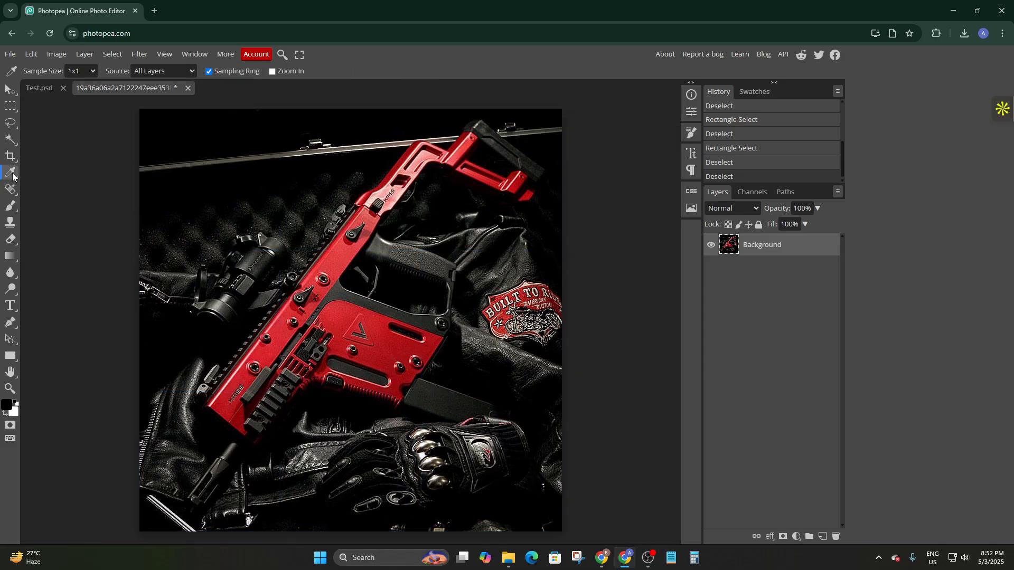
right_click(7, 174)
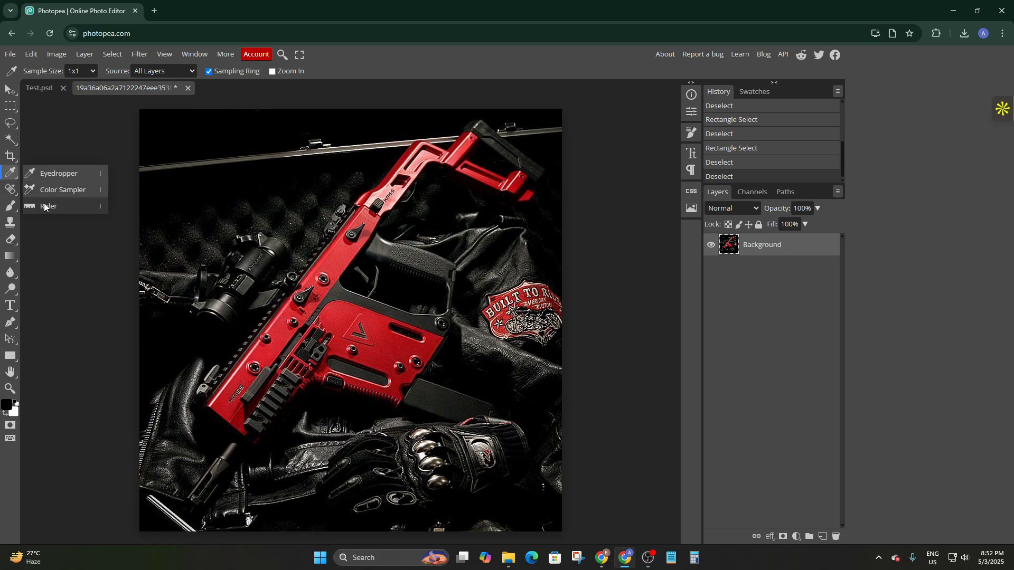
click(10, 189)
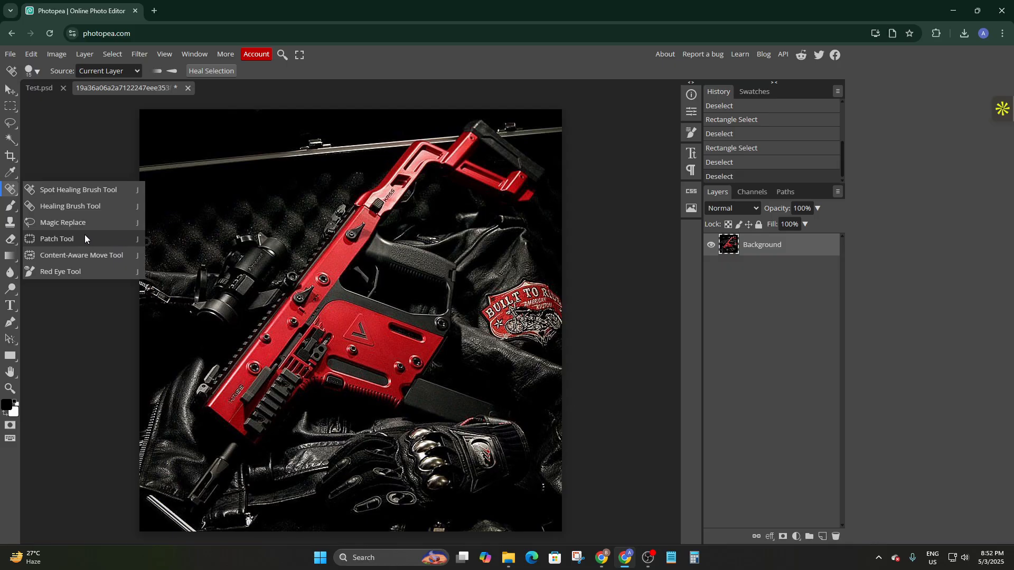
Try several black Brush Tool strokes over the gun's lower body and roll the history back to the first stroke
click(11, 206)
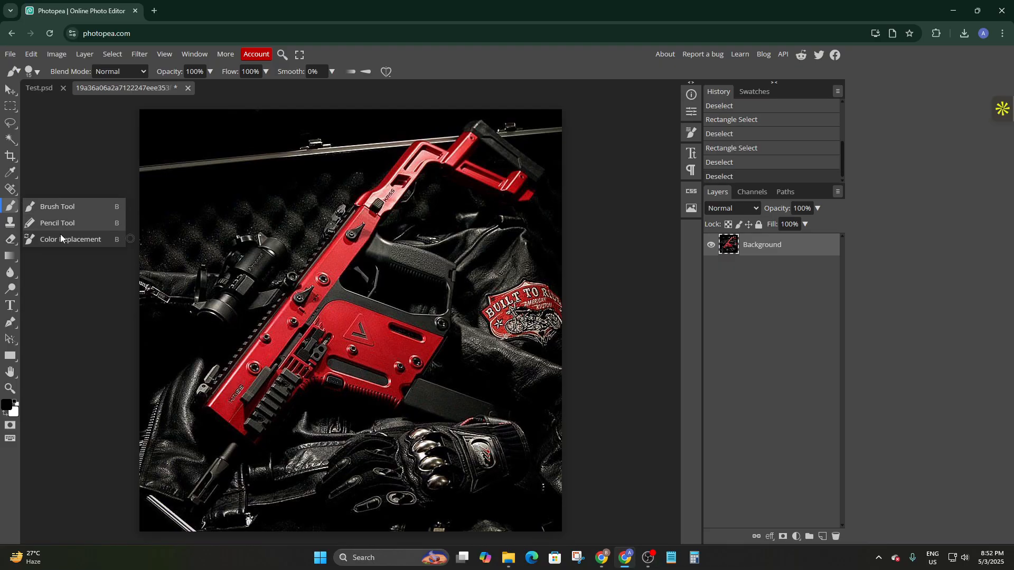
click(23, 205)
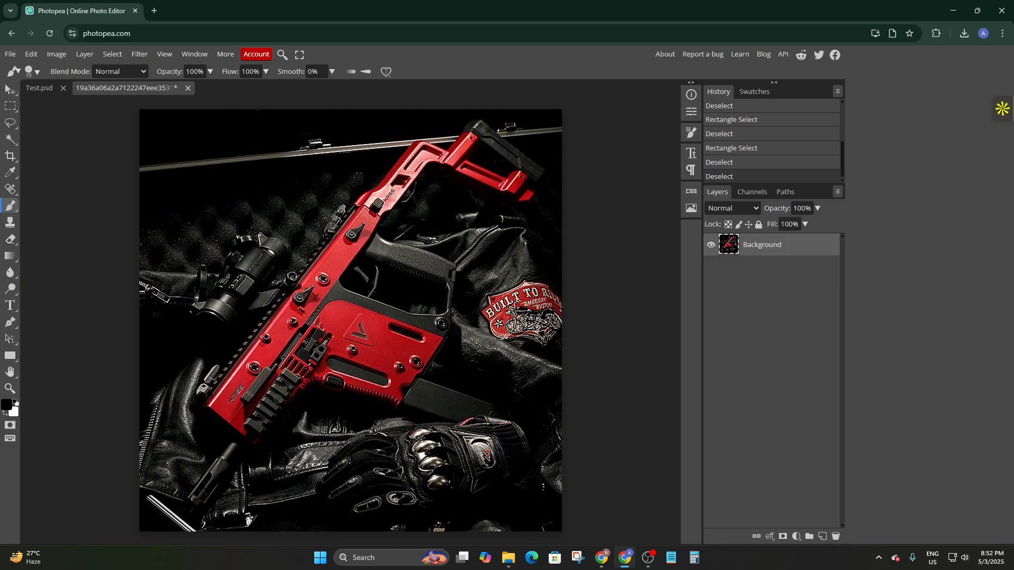
drag(318, 406, 288, 424)
drag(312, 375, 291, 401)
drag(260, 344, 206, 381)
mouse_move(224, 397)
mouse_down()
mouse_move(315, 323)
mouse_move(246, 371)
mouse_move(275, 342)
mouse_up()
key(ctrl+z)
key(ctrl+z)
key(ctrl+z)
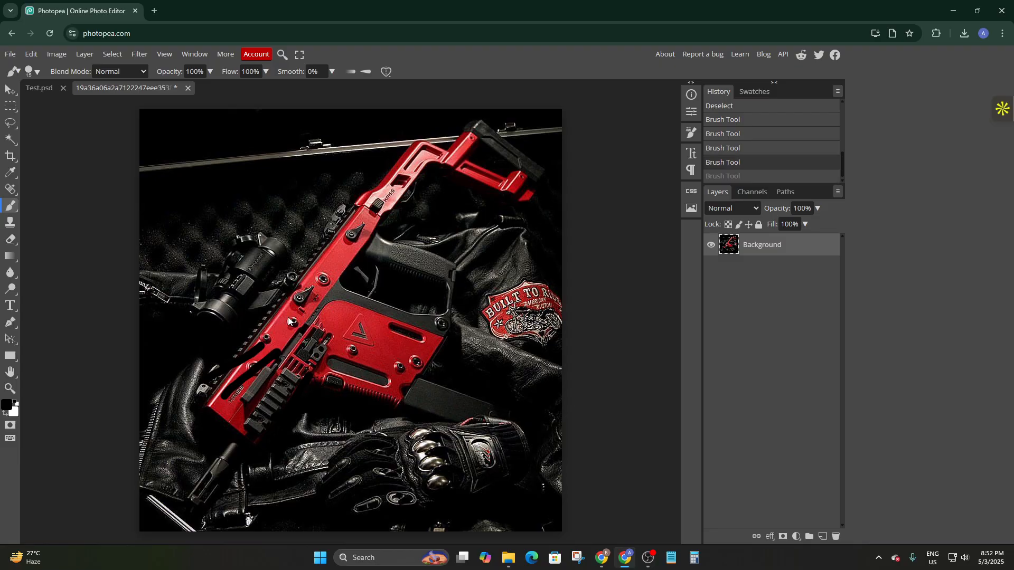
click(721, 121)
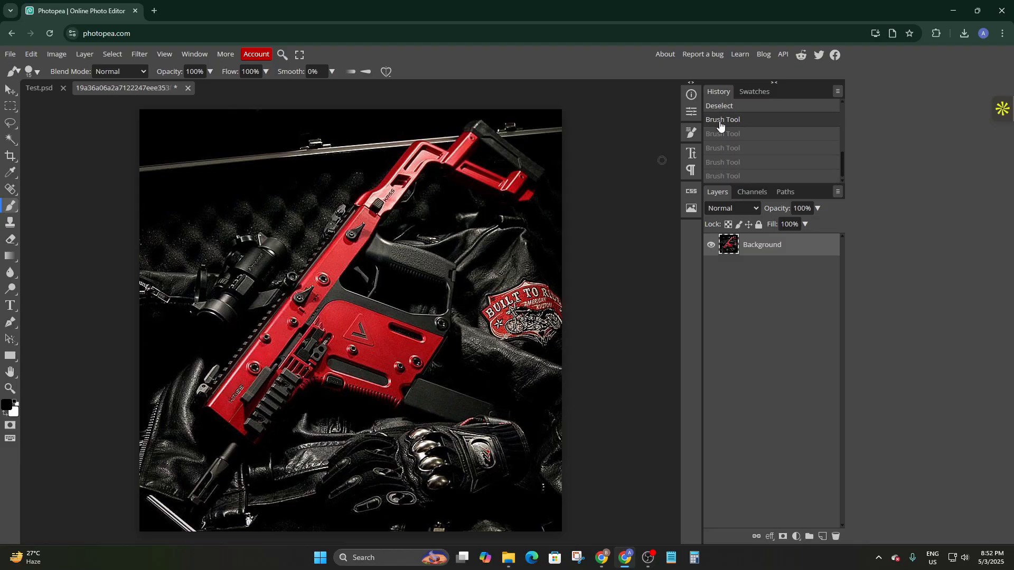
Open the Background layer's properties and turn off Keep Aspect Ratio
click(691, 113)
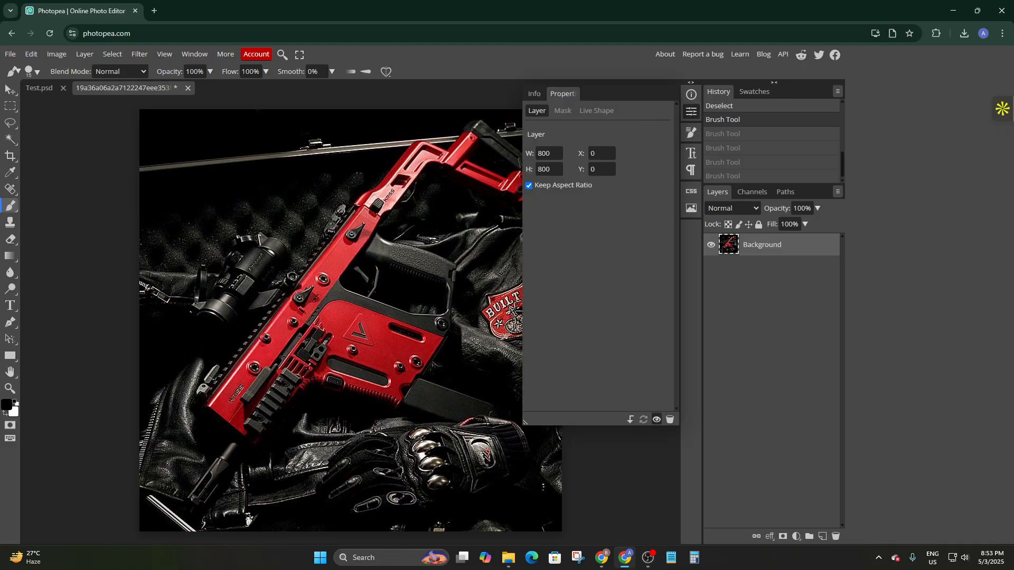
click(549, 154)
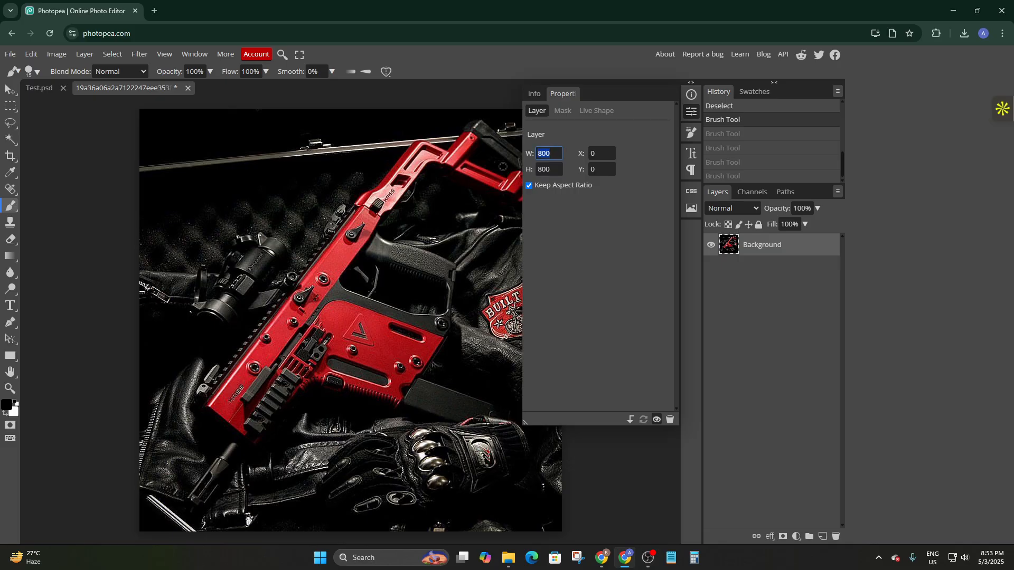
click(548, 170)
click(529, 185)
Look over the brush tip options, layer properties, and character and paragraph settings
click(691, 133)
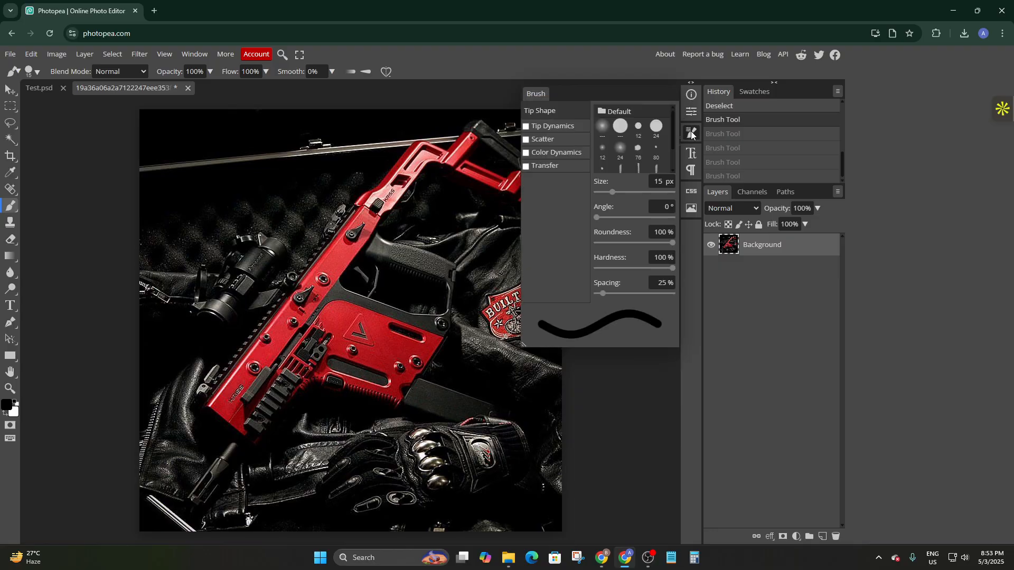
click(605, 134)
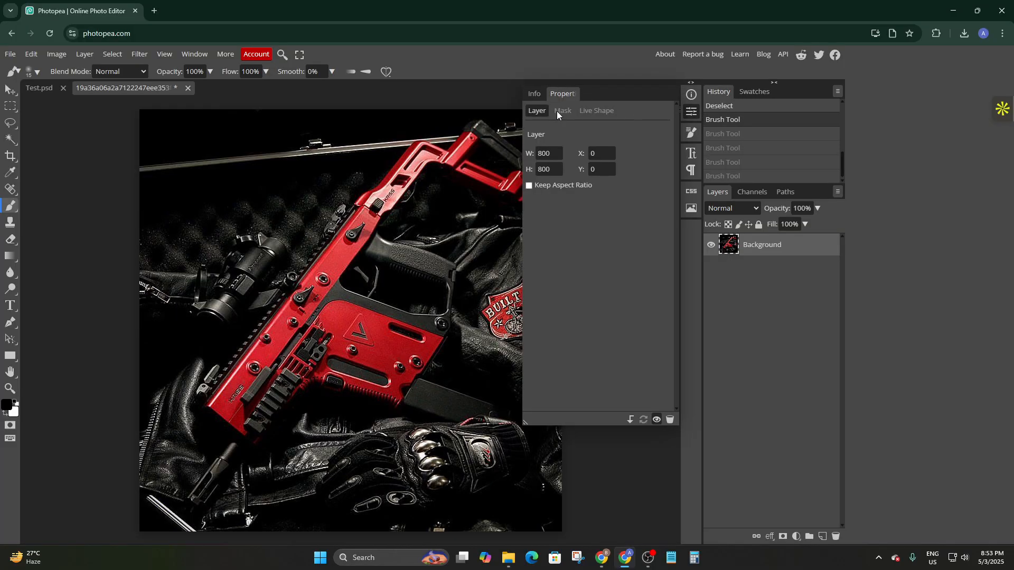
click(688, 137)
click(690, 155)
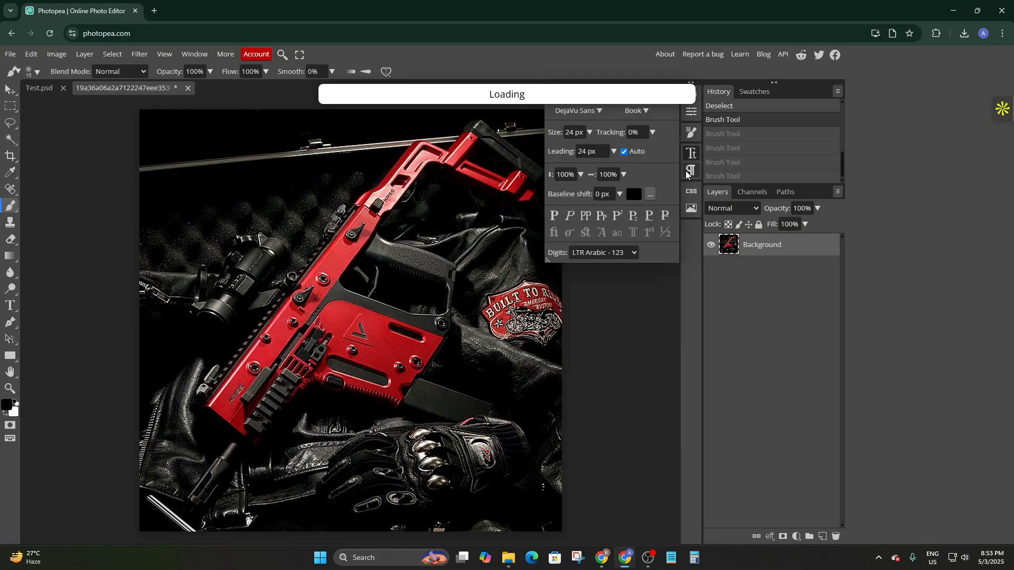
click(686, 171)
Set the colour in the character settings to red, dd0000
click(686, 153)
click(634, 194)
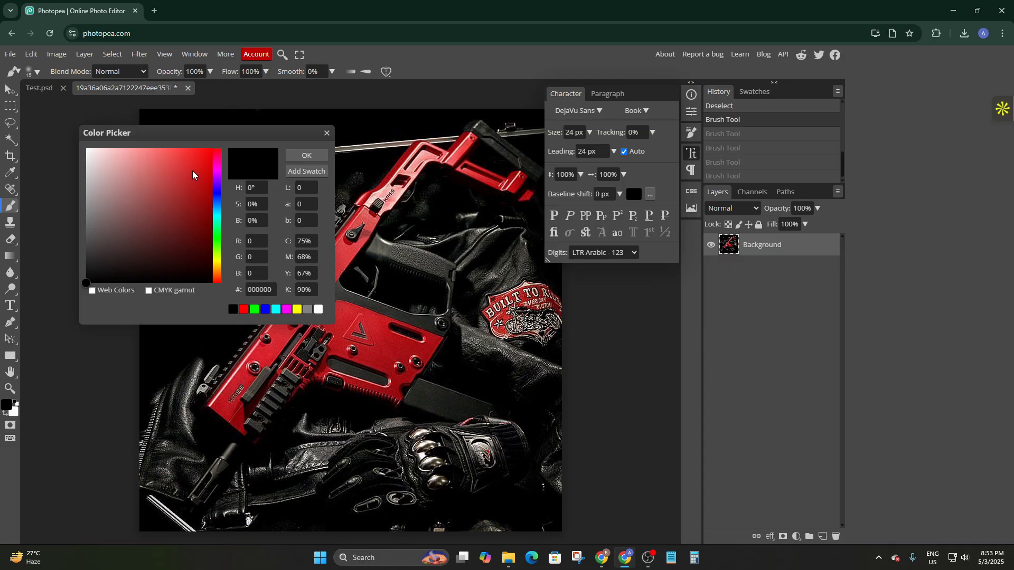
mouse_move(190, 191)
mouse_down()
mouse_move(201, 220)
mouse_move(218, 219)
mouse_move(252, 166)
mouse_up()
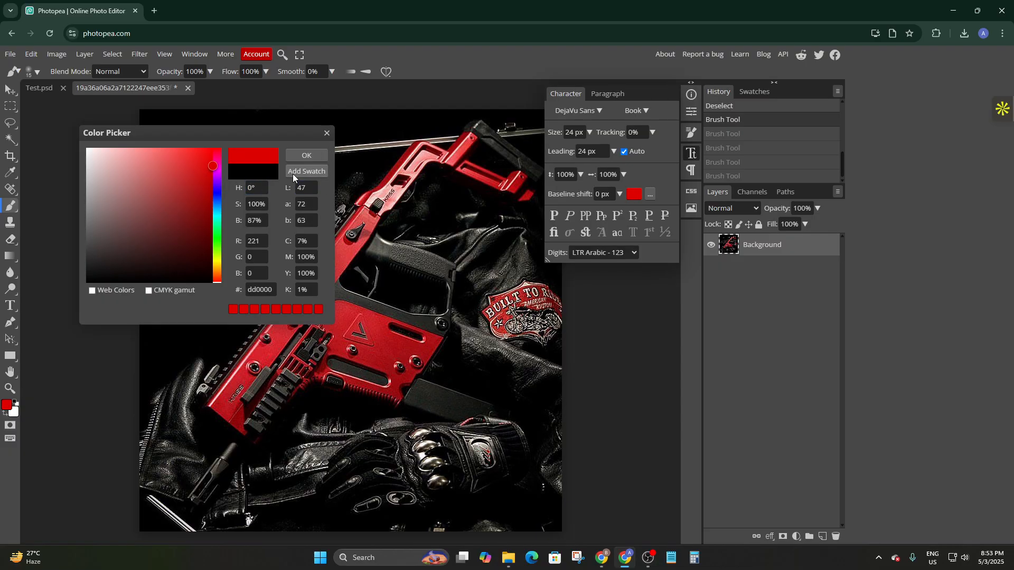
click(308, 155)
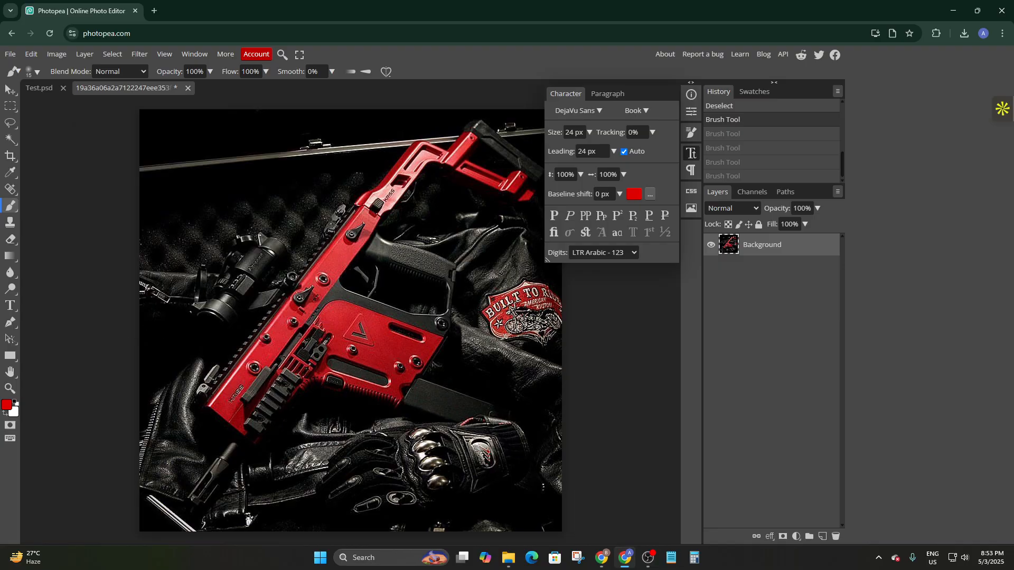
Paint red Brush Tool strokes beneath the gun's lower edge and along its grip side up toward the stock
mouse_move(262, 439)
mouse_down()
mouse_move(317, 394)
mouse_move(275, 424)
mouse_up()
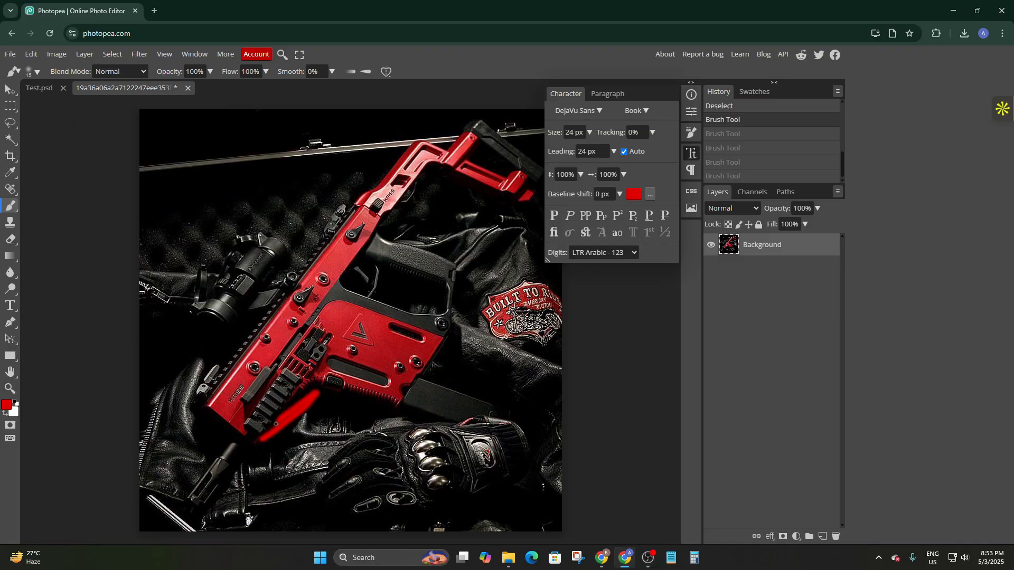
mouse_move(319, 393)
mouse_down()
mouse_move(361, 395)
mouse_move(433, 425)
mouse_move(506, 421)
mouse_up()
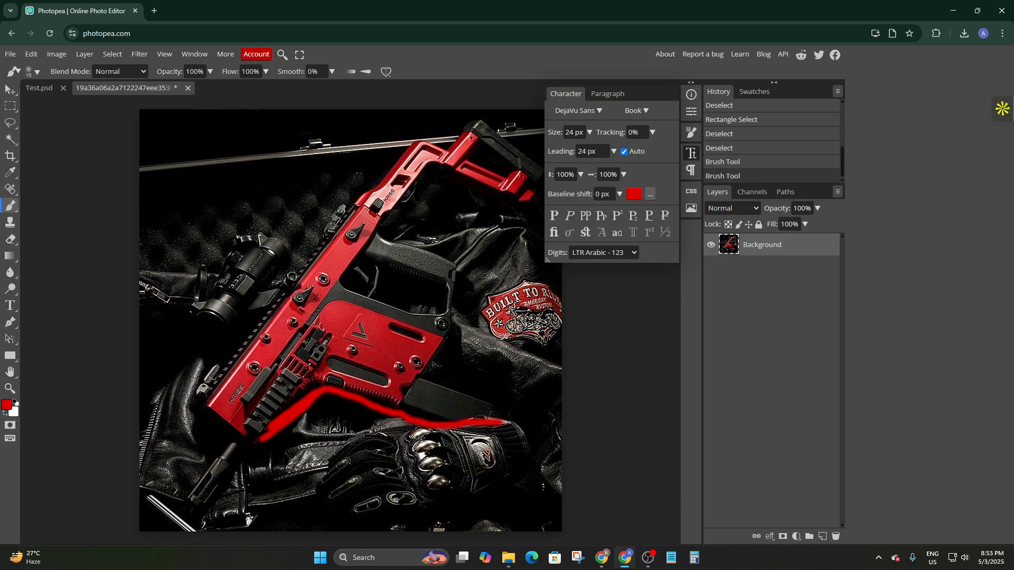
mouse_move(424, 375)
mouse_down()
mouse_move(458, 324)
mouse_move(354, 278)
mouse_move(425, 194)
mouse_up()
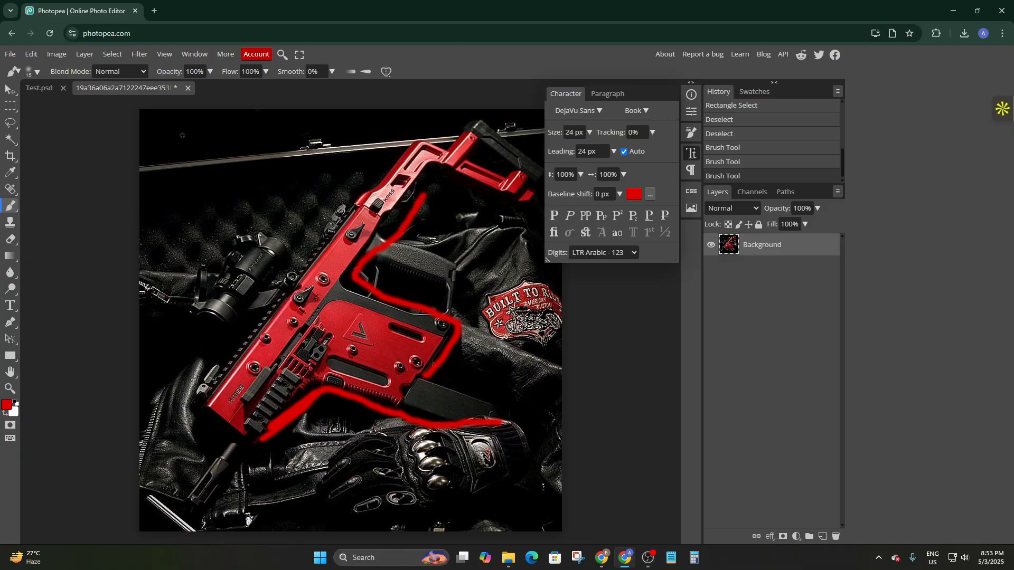
Compare the Clone and Eraser tools, and try cloning on the upper part of the photo without a source
click(11, 224)
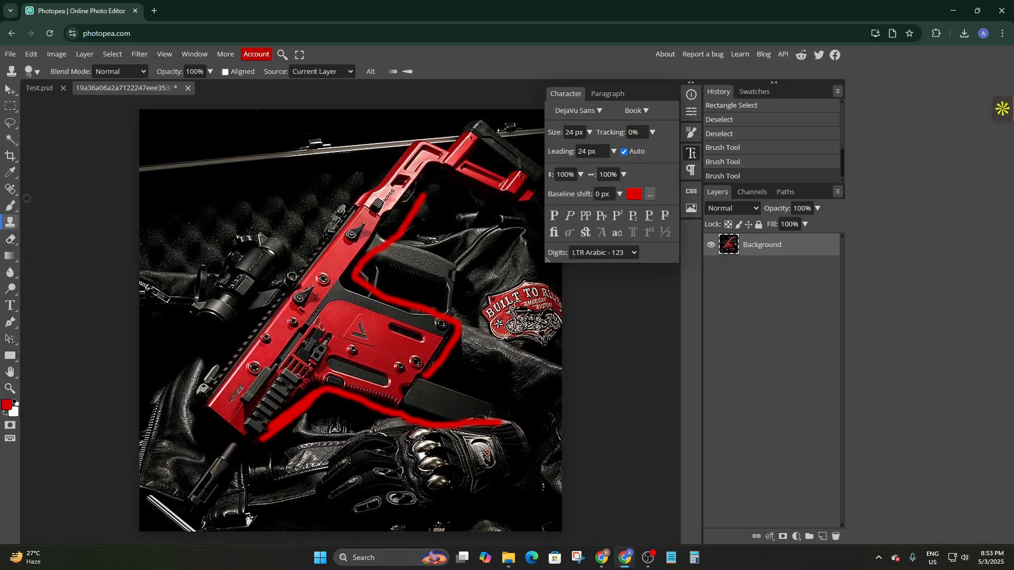
click(8, 243)
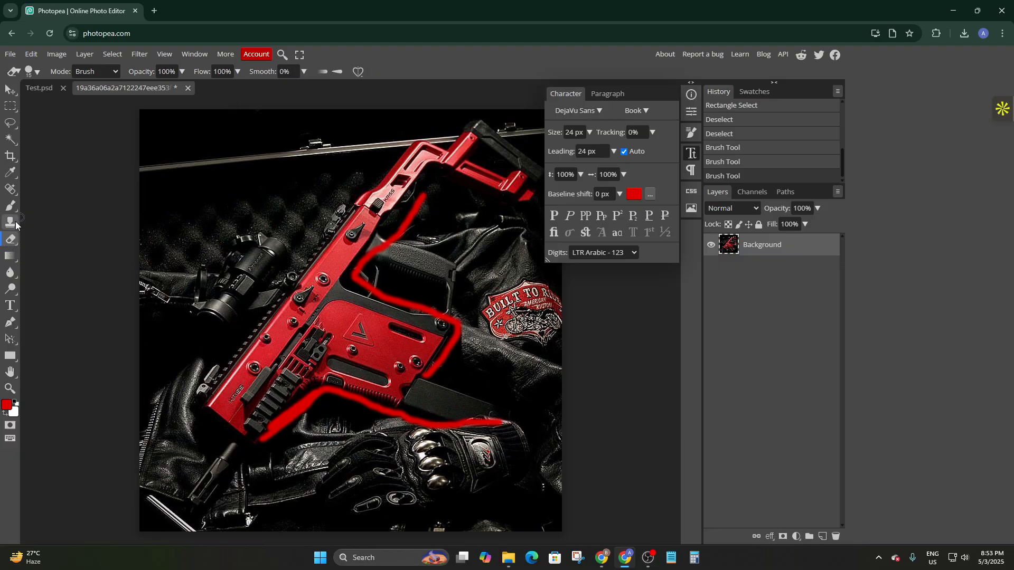
click(10, 228)
click(9, 240)
click(11, 227)
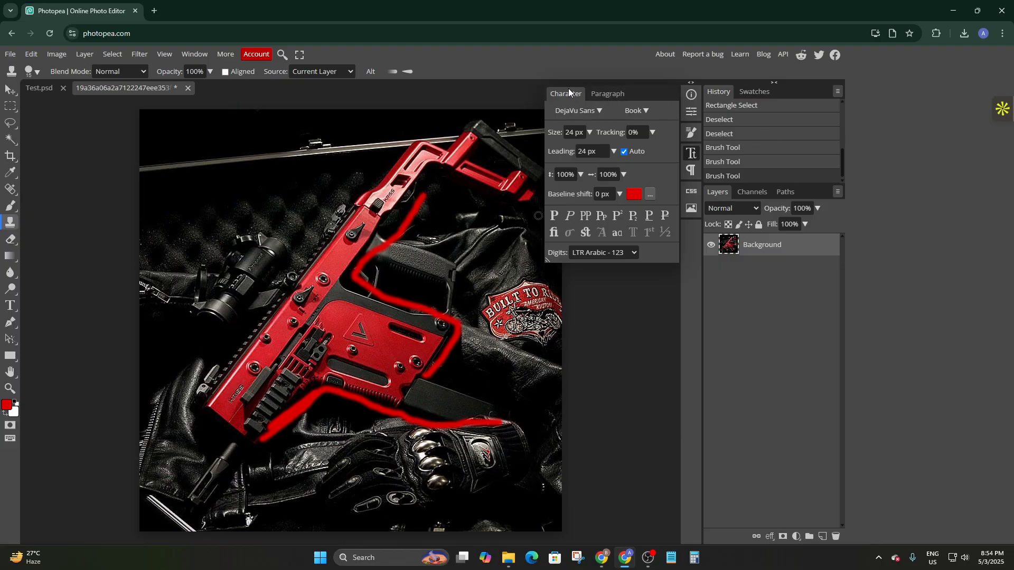
click(373, 207)
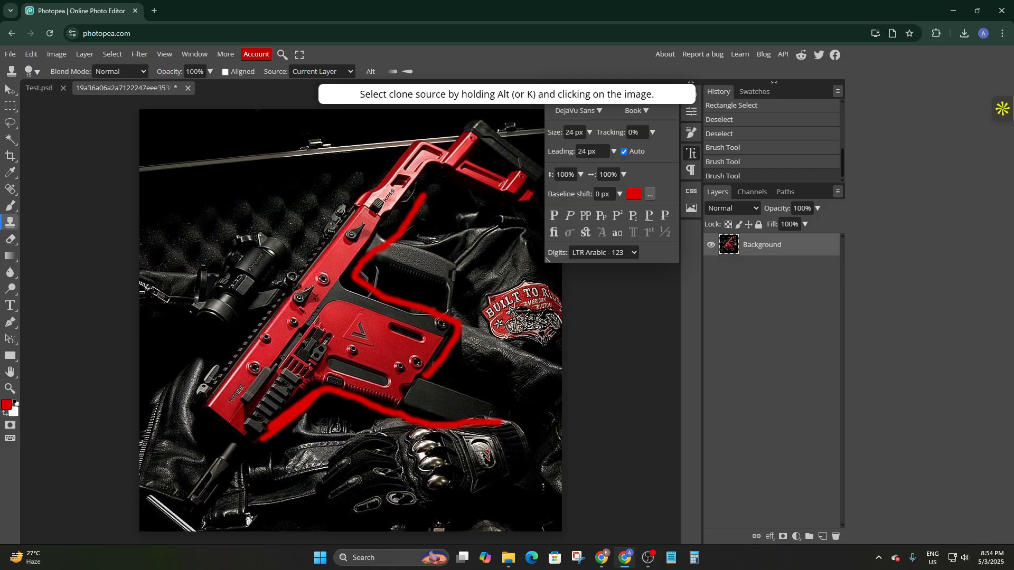
click(294, 245)
Tour the Eraser, Gradient, Blur, Dodge and Type tools, including the Dodge tool's variants
click(10, 241)
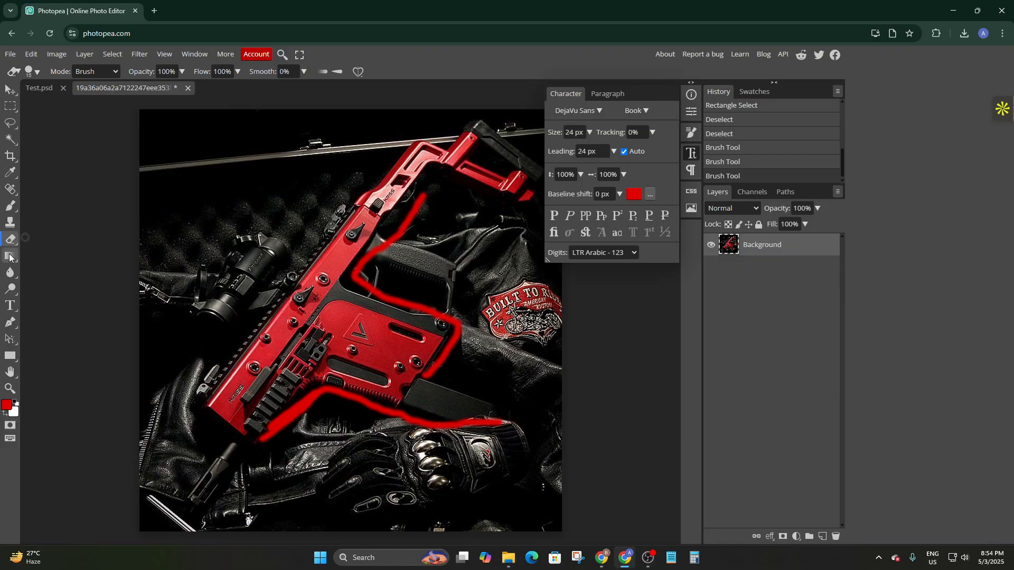
click(9, 254)
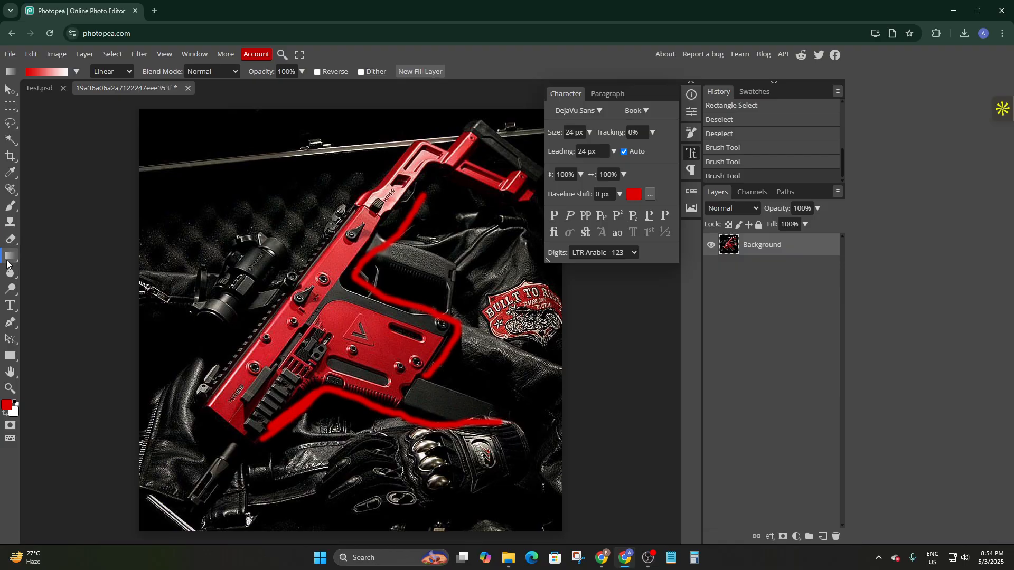
click(9, 272)
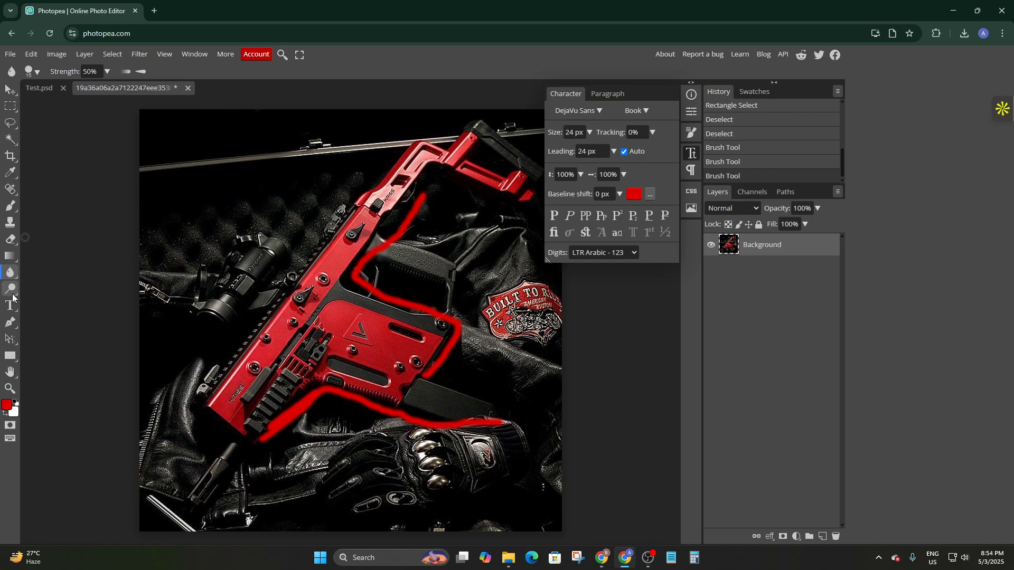
click(13, 294)
right_click(10, 292)
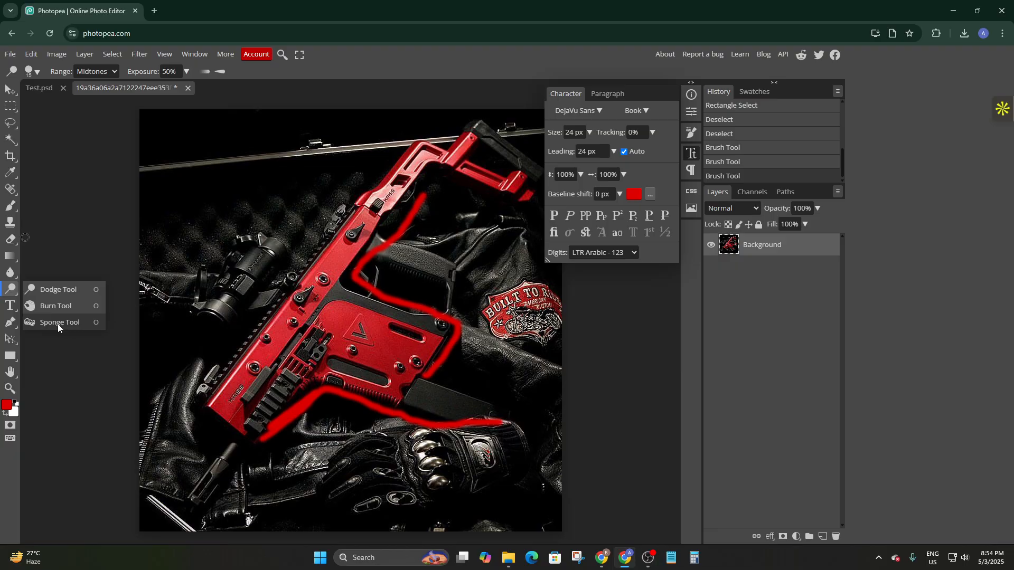
click(16, 305)
right_click(16, 305)
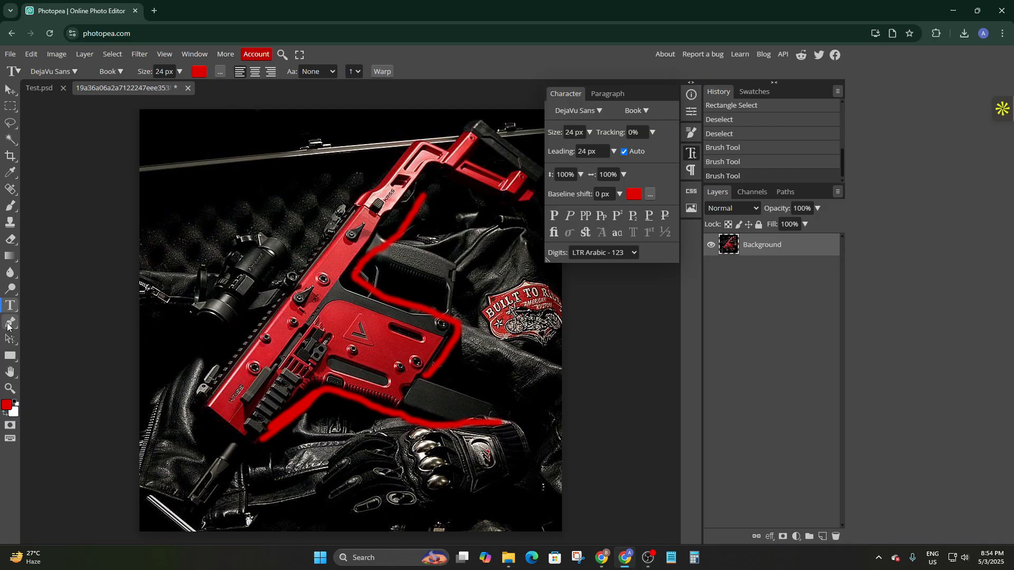
Draw a curved path with the Pen tool along the gun's upper edge and deselect it using the path selection tool
click(12, 324)
right_click(13, 324)
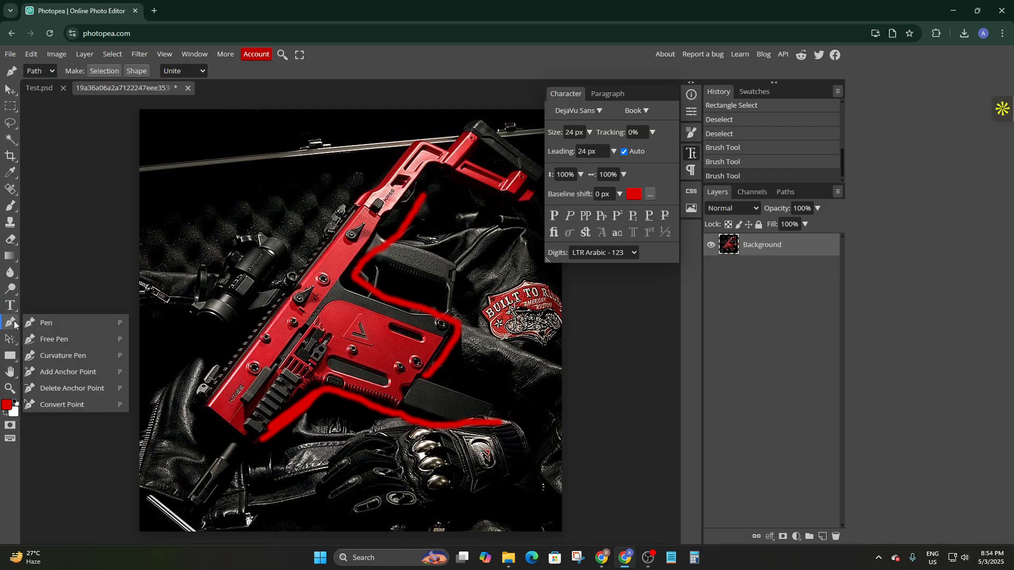
click(45, 323)
click(168, 424)
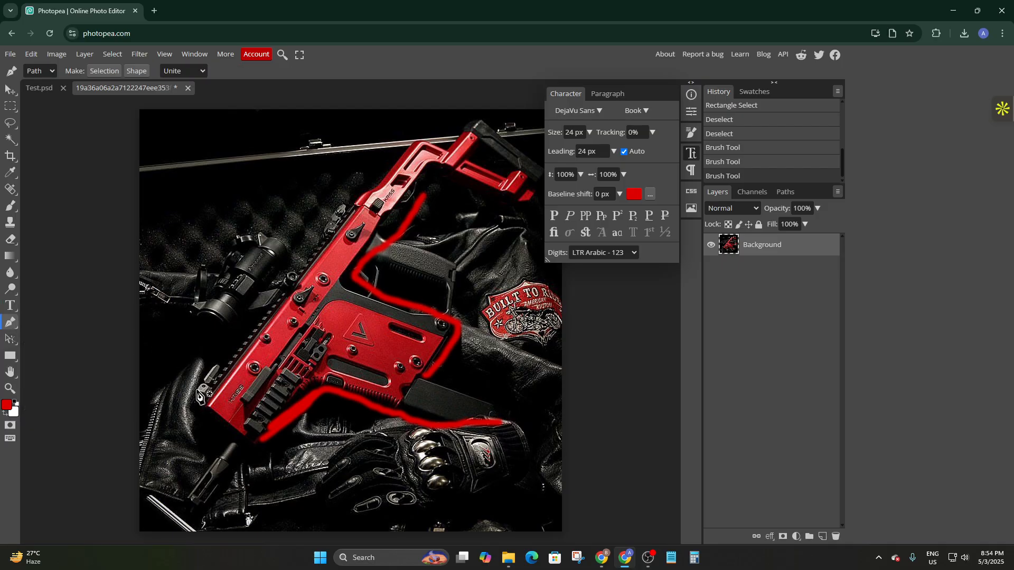
drag(203, 389, 404, 201)
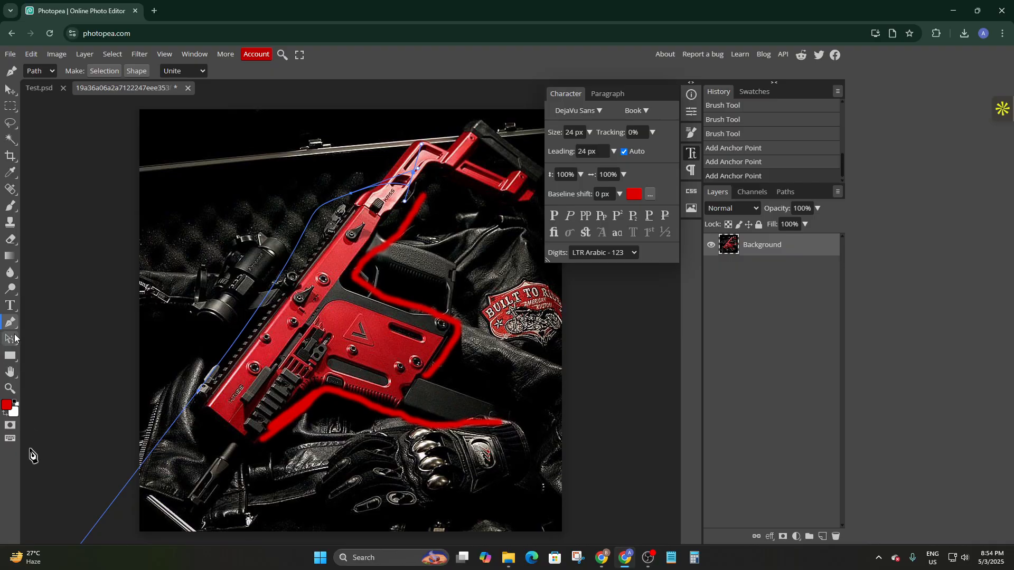
click(10, 340)
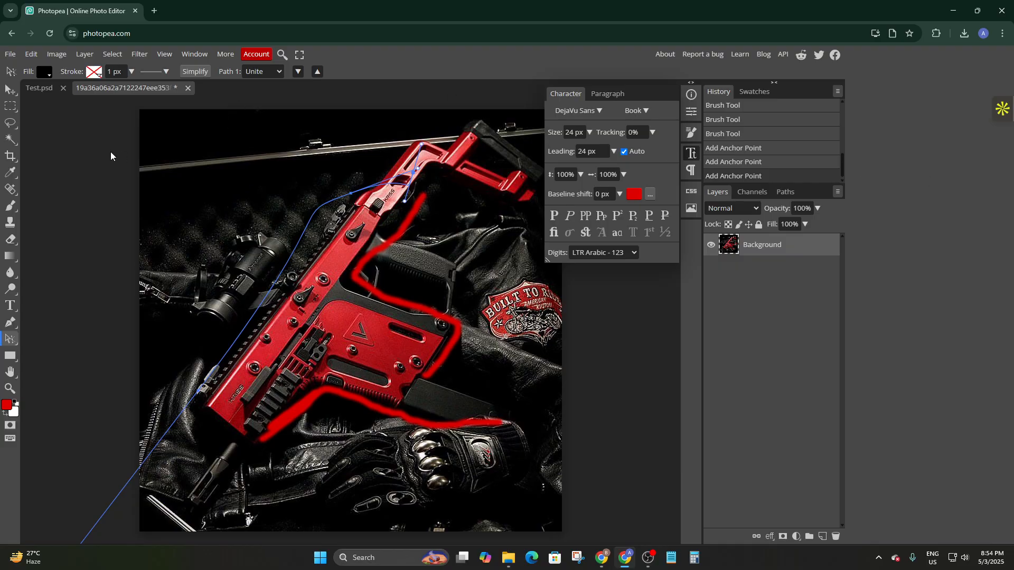
click(100, 164)
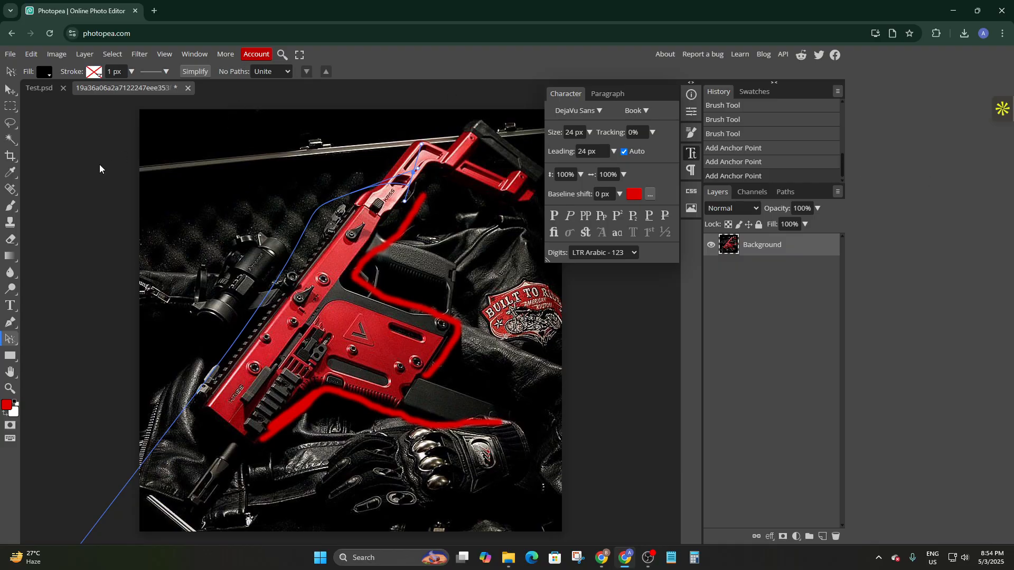